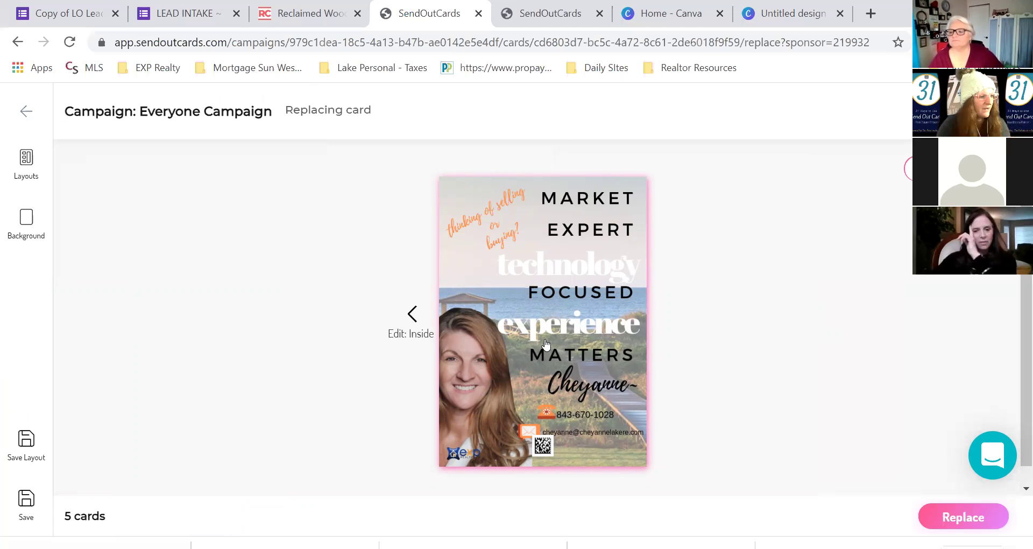
- Swap the image on the back of the card for one of the uploaded photos and replace the card in Everyone Campaign
click(563, 305)
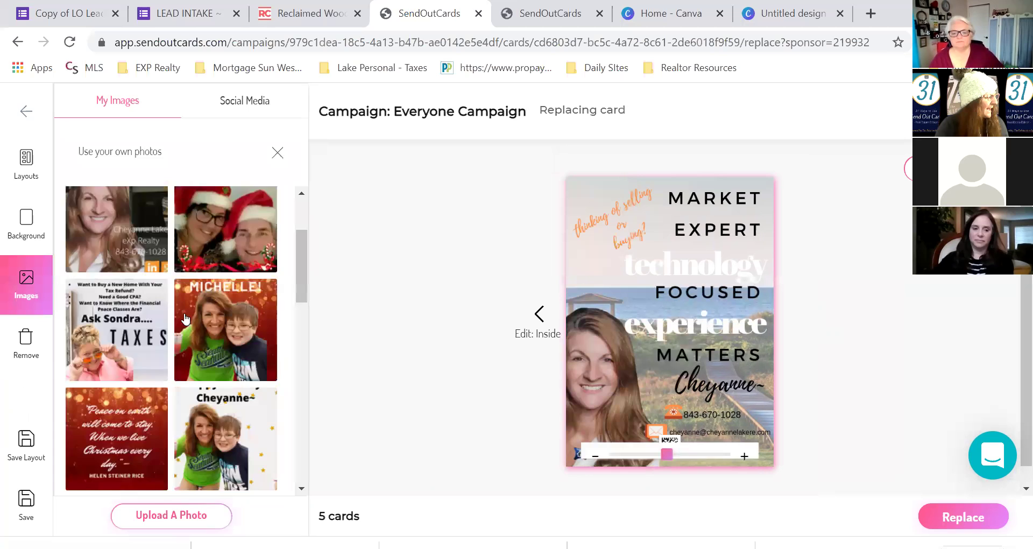
scroll(185, 319, down, 5)
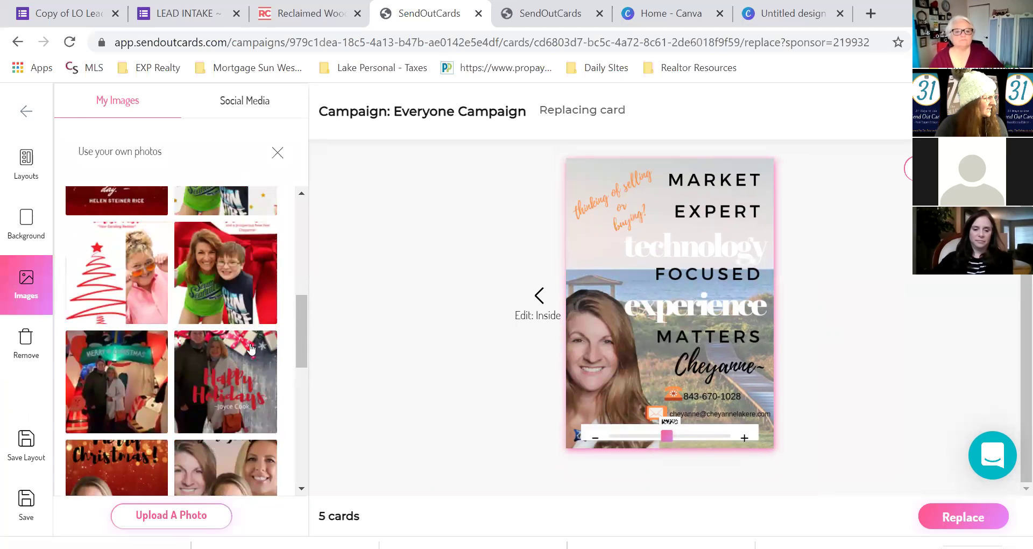
click(233, 362)
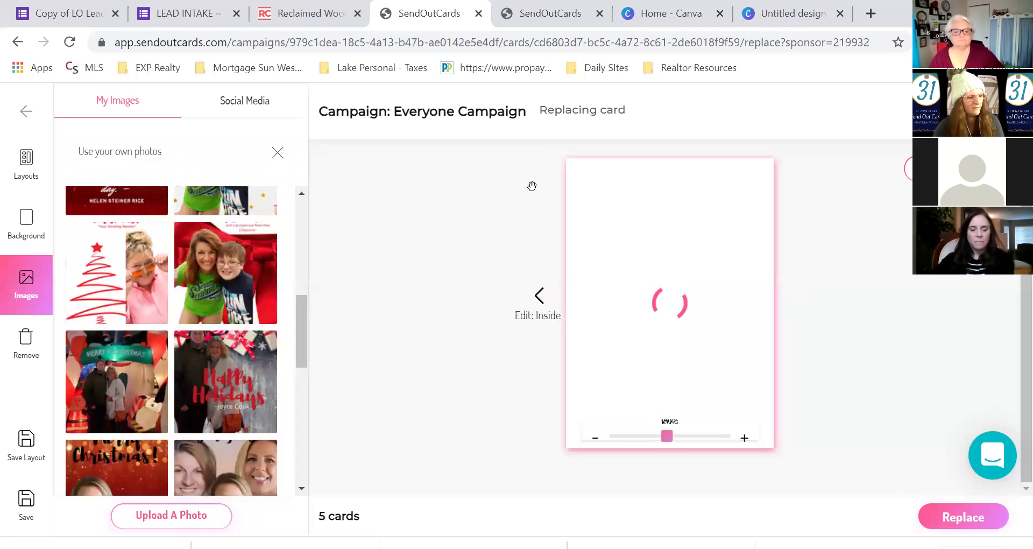
click(959, 518)
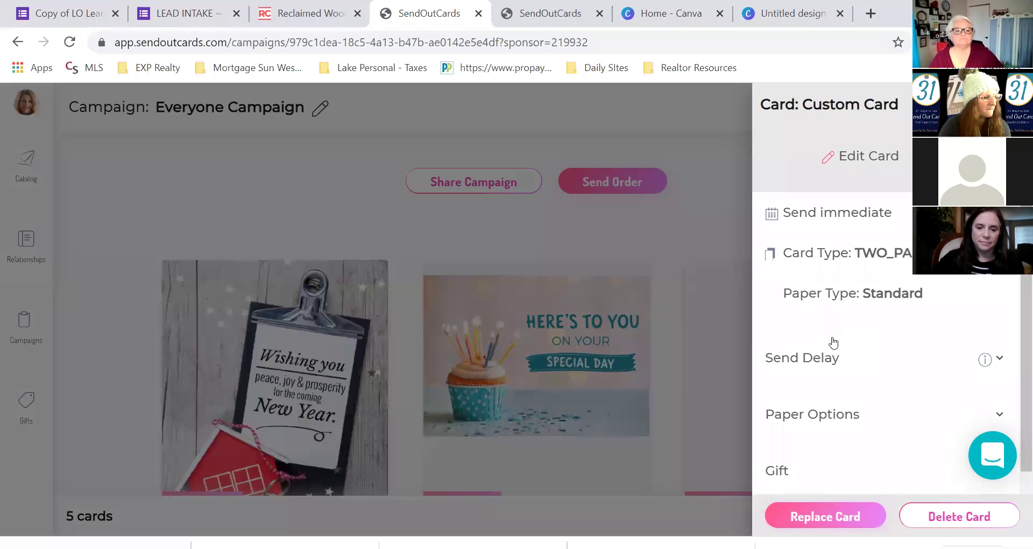
- Close the custom card's details and review the cards and send dates in Everyone Campaign
click(733, 224)
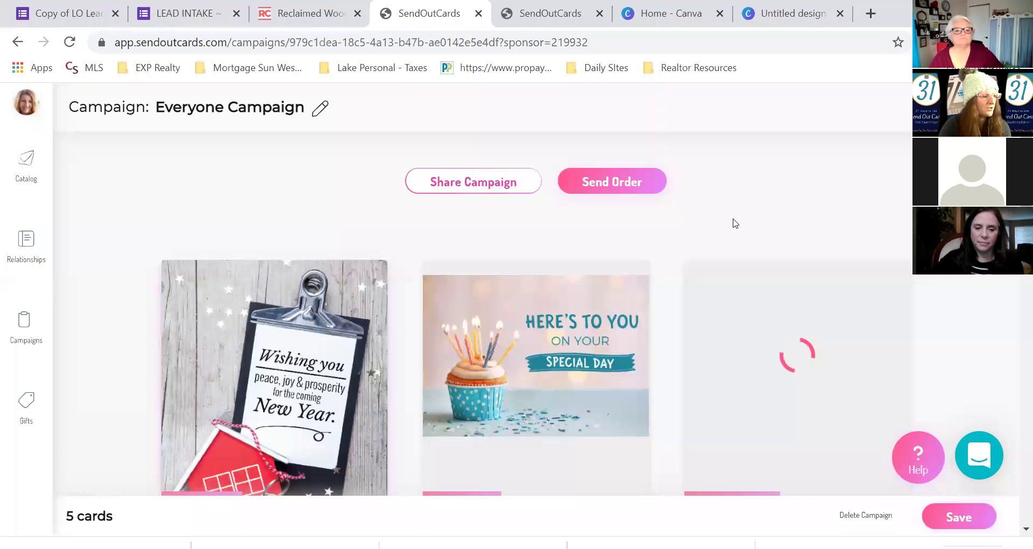
scroll(740, 222, down, 2)
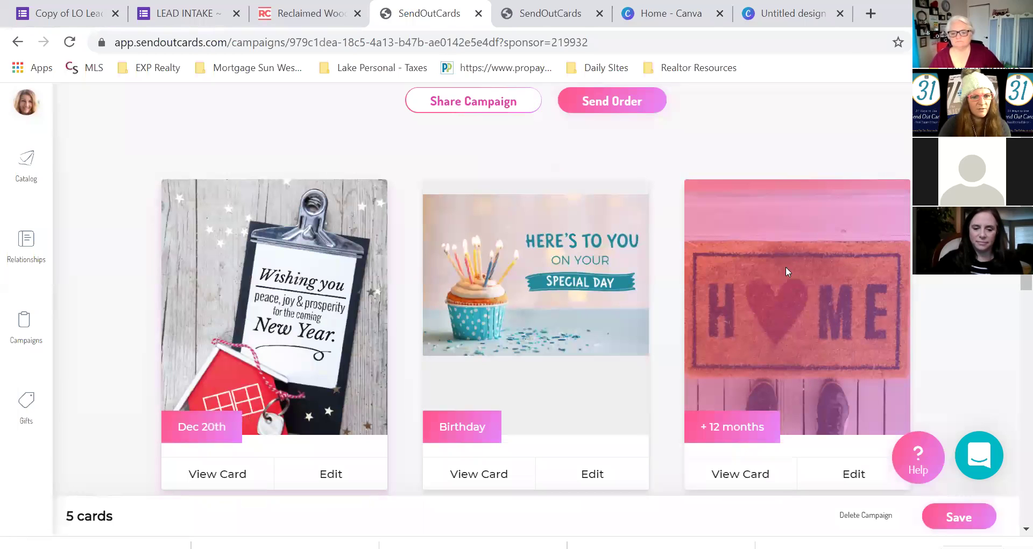
scroll(808, 279, down, 2)
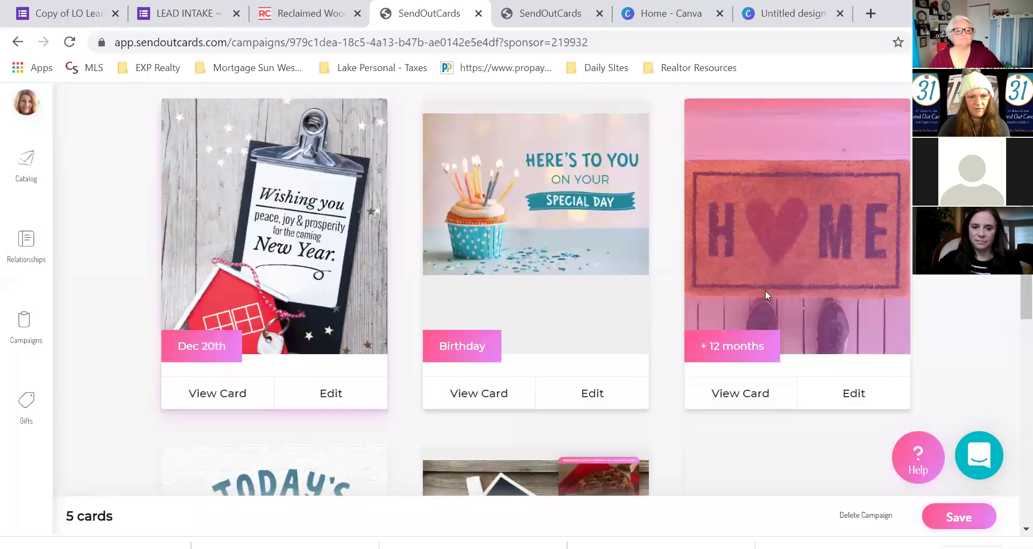
scroll(757, 295, down, 3)
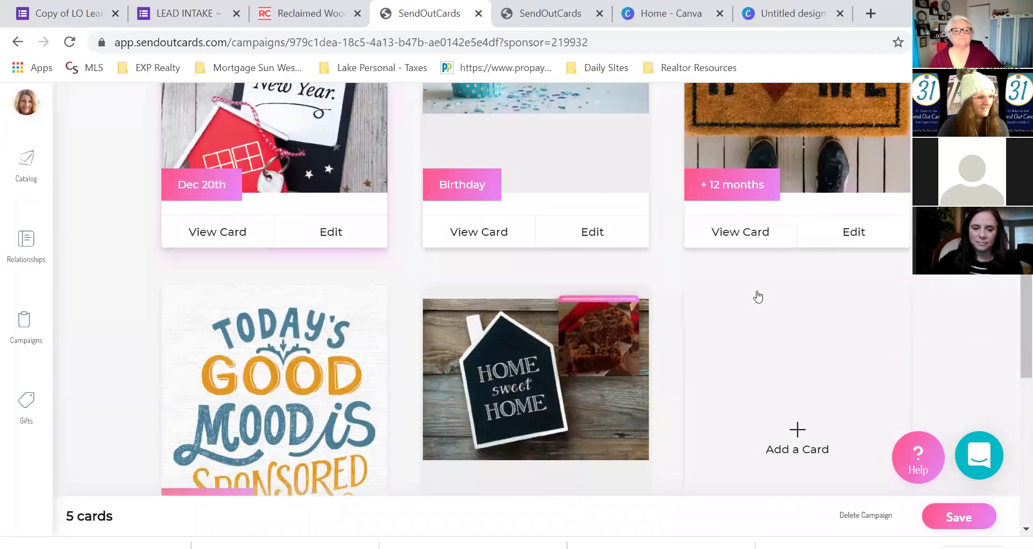
scroll(758, 296, up, 3)
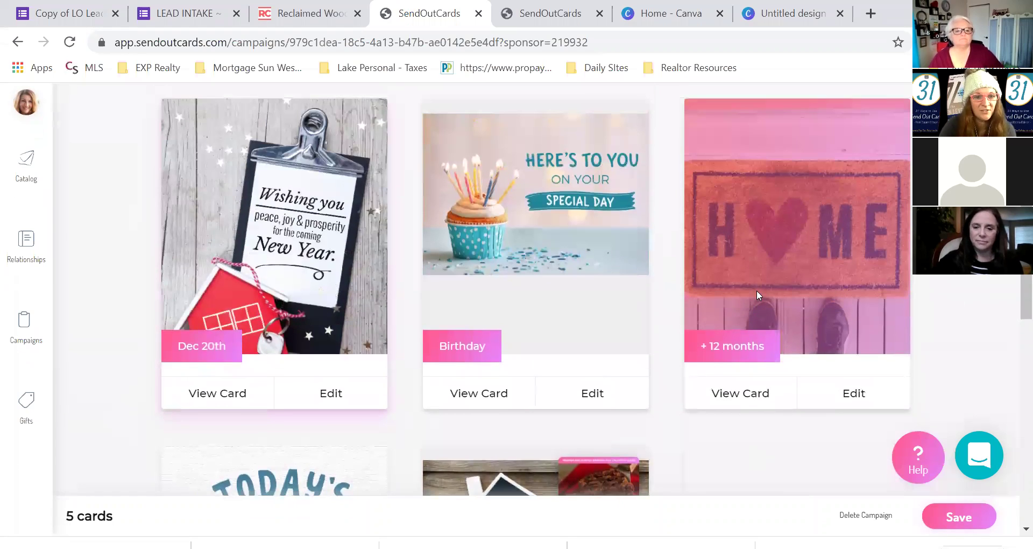
scroll(756, 295, up, 2)
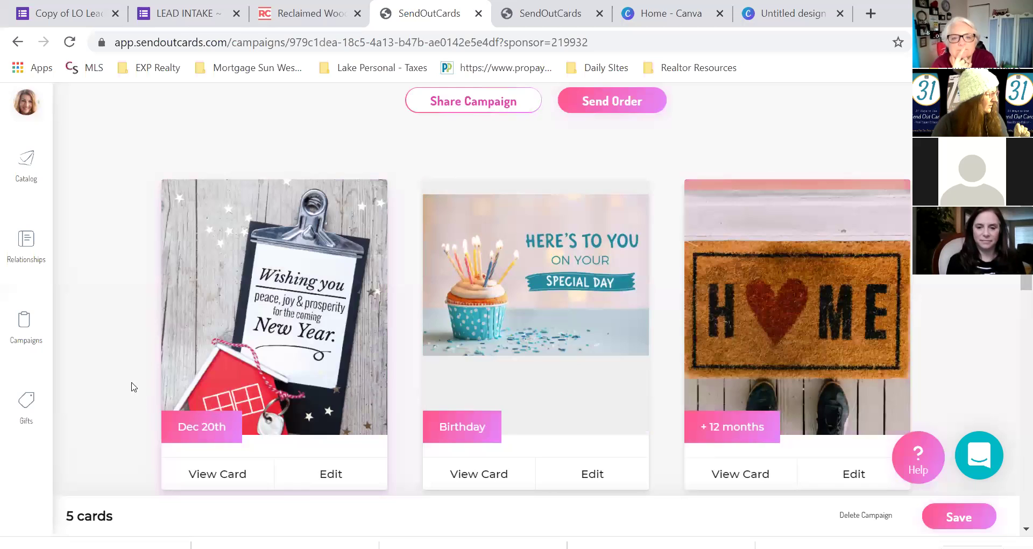
- Open the account's card history and look through the status of the sent cards
click(31, 106)
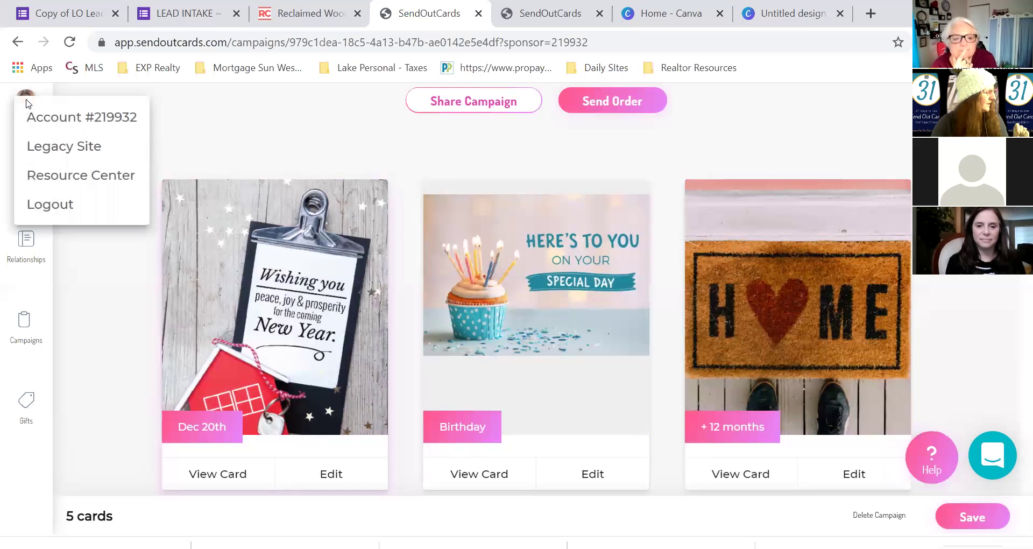
click(74, 119)
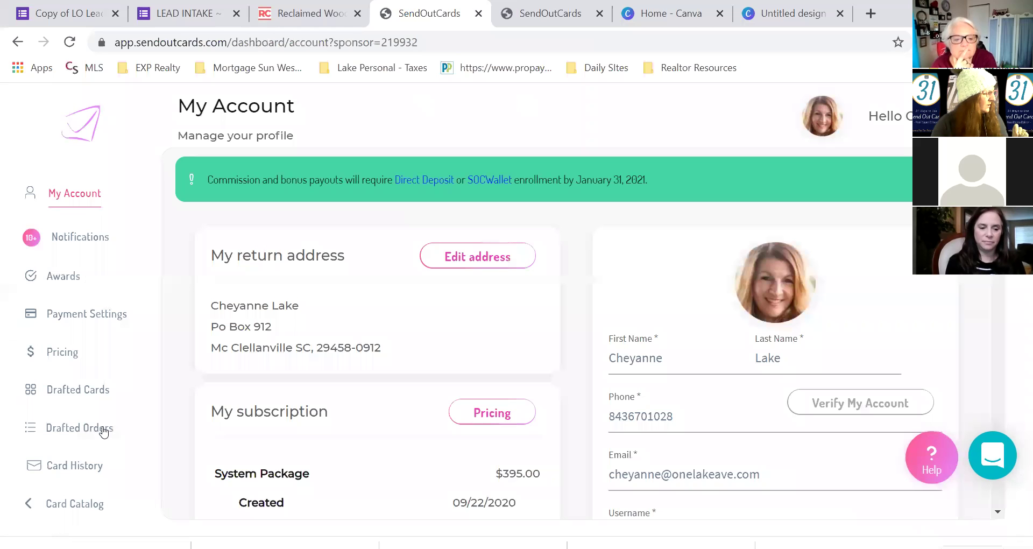
click(72, 469)
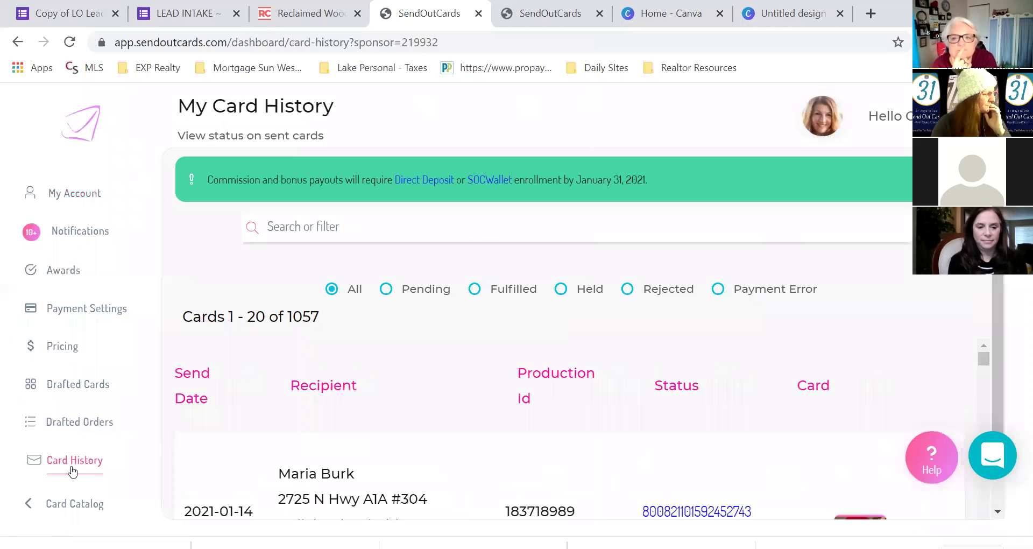
scroll(523, 391, down, 3)
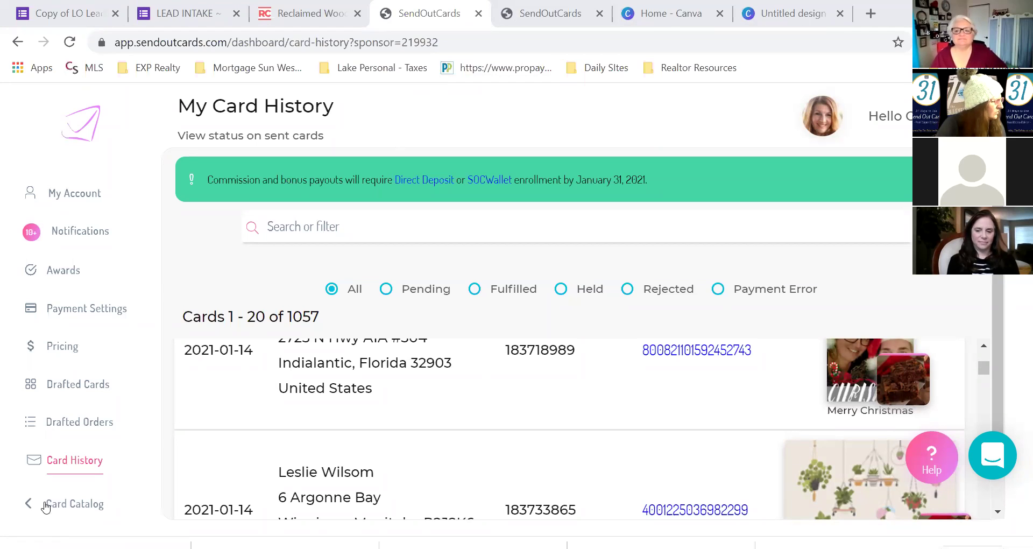
click(566, 6)
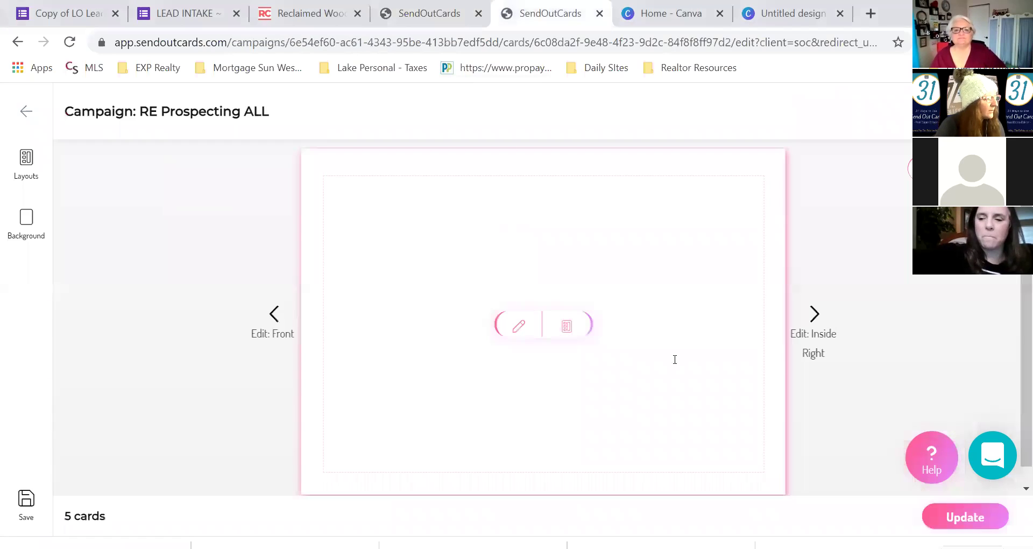
click(438, 9)
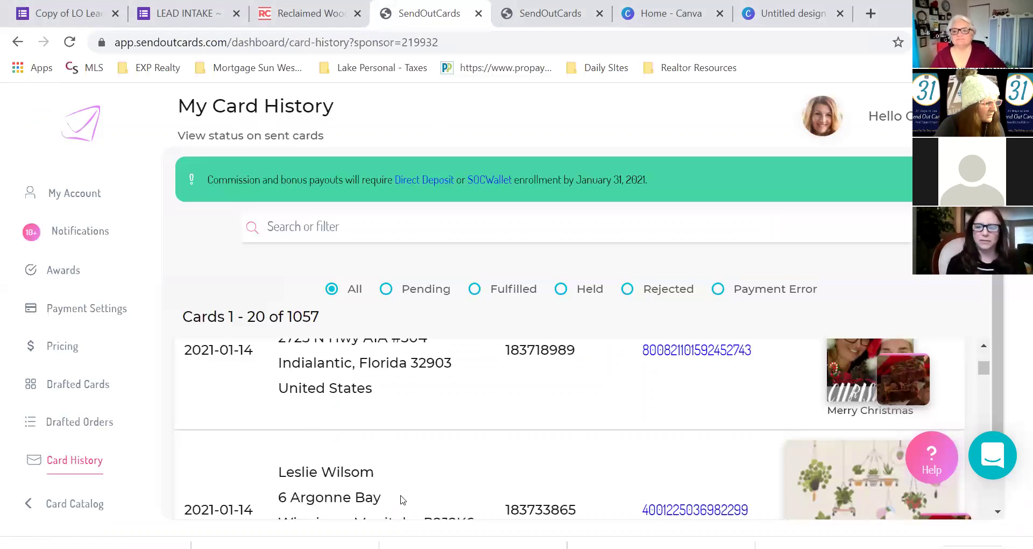
scroll(390, 396, down, 3)
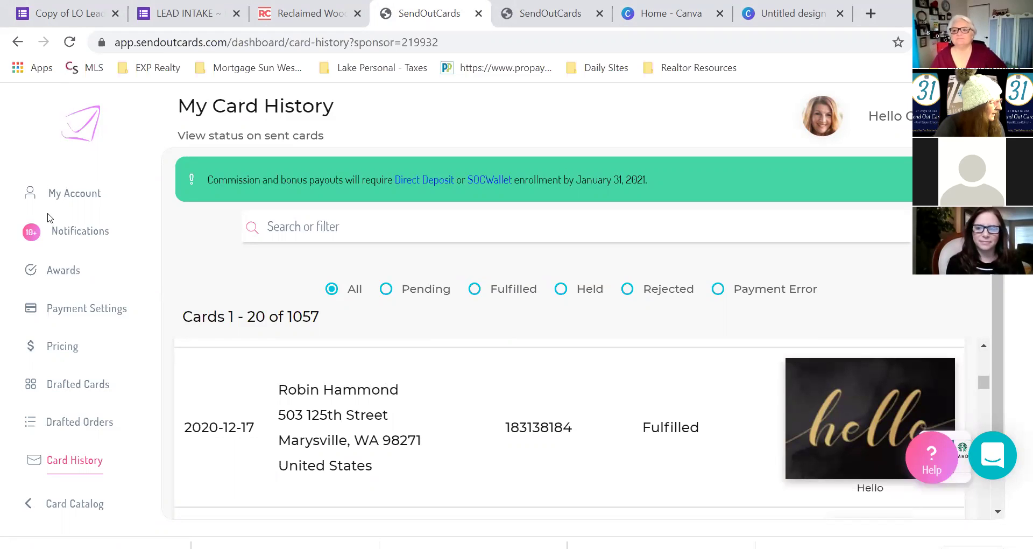
- Return to the card catalog and browse its card types, collections and favorites
click(47, 504)
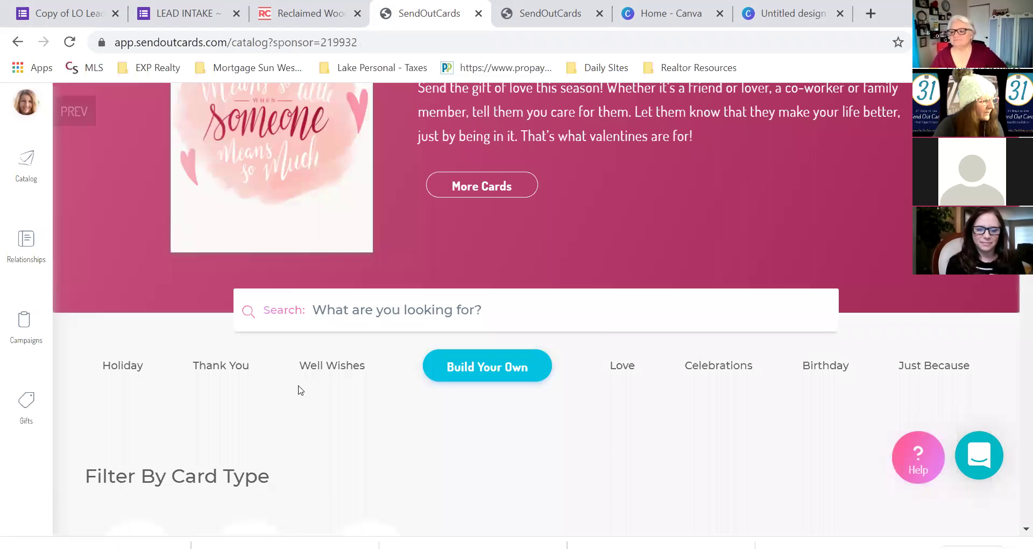
scroll(299, 391, down, 10)
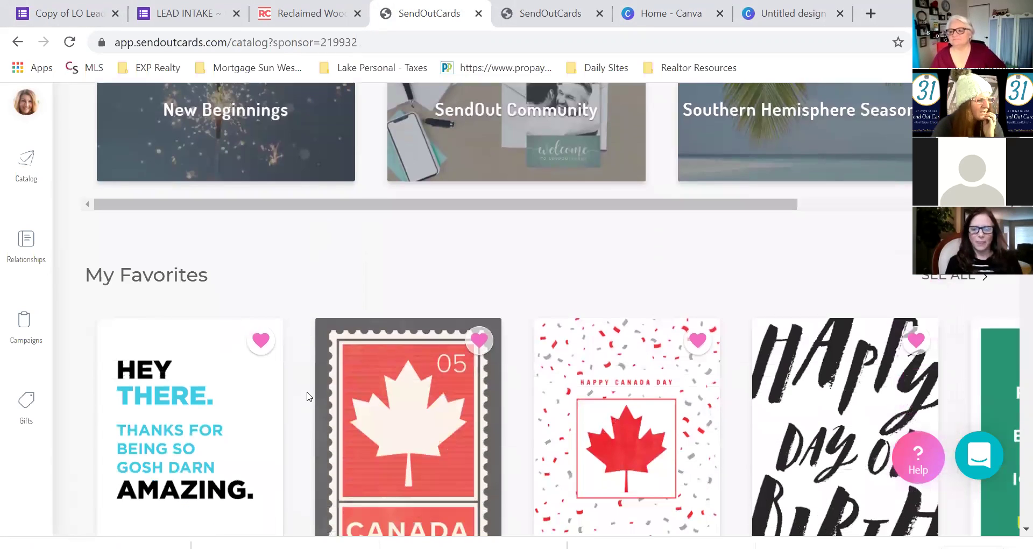
scroll(370, 268, up, 3)
scroll(370, 267, up, 5)
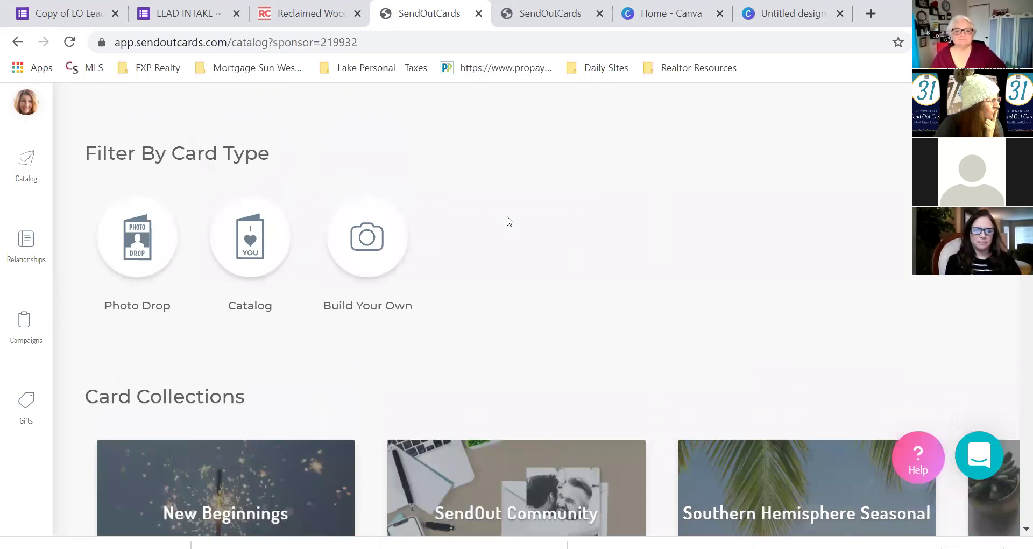
- Update the custom card open in the RE Prospecting ALL campaign and close its details
click(549, 14)
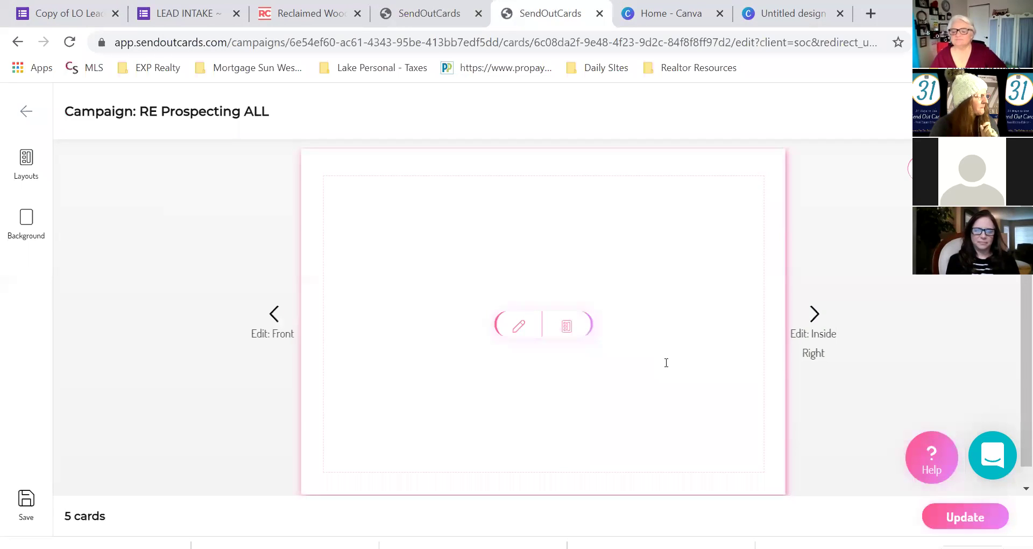
click(950, 522)
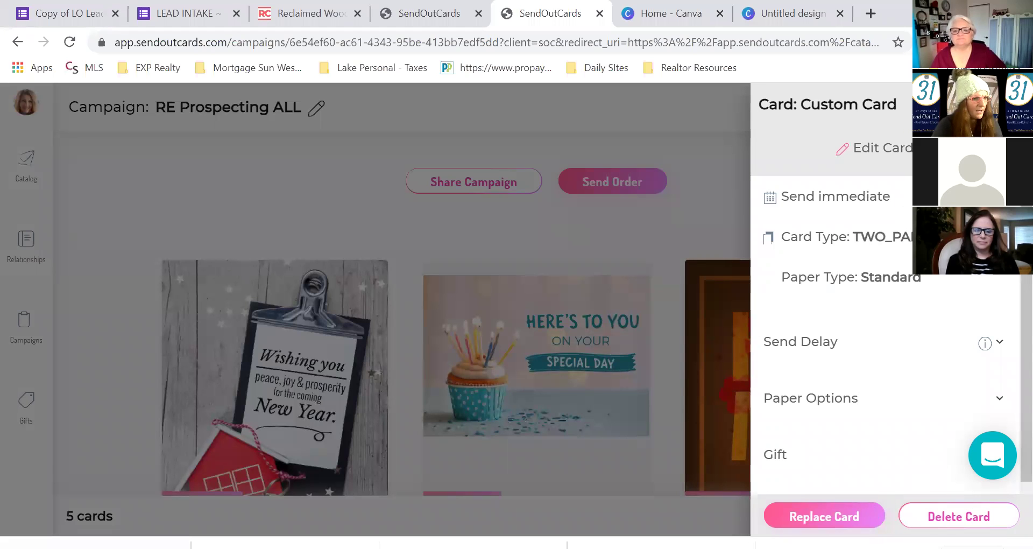
click(710, 298)
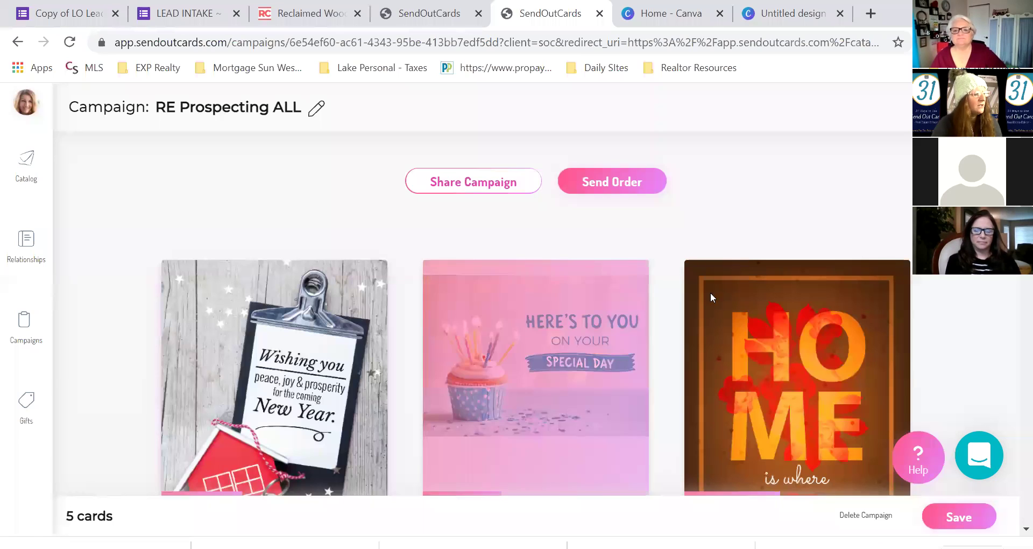
- Review the cards in the RE Prospecting ALL campaign and save the campaign
scroll(700, 290, down, 10)
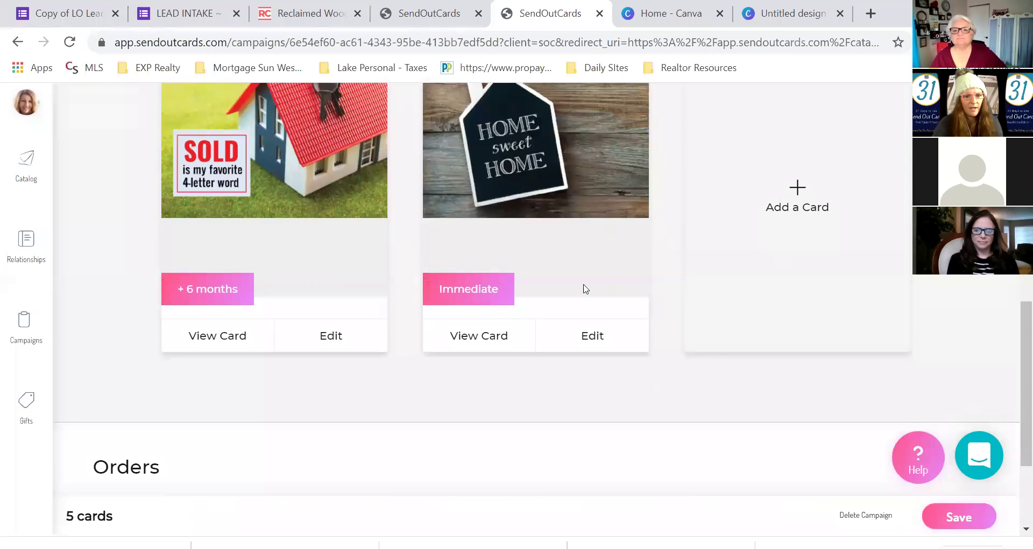
scroll(481, 262, up, 5)
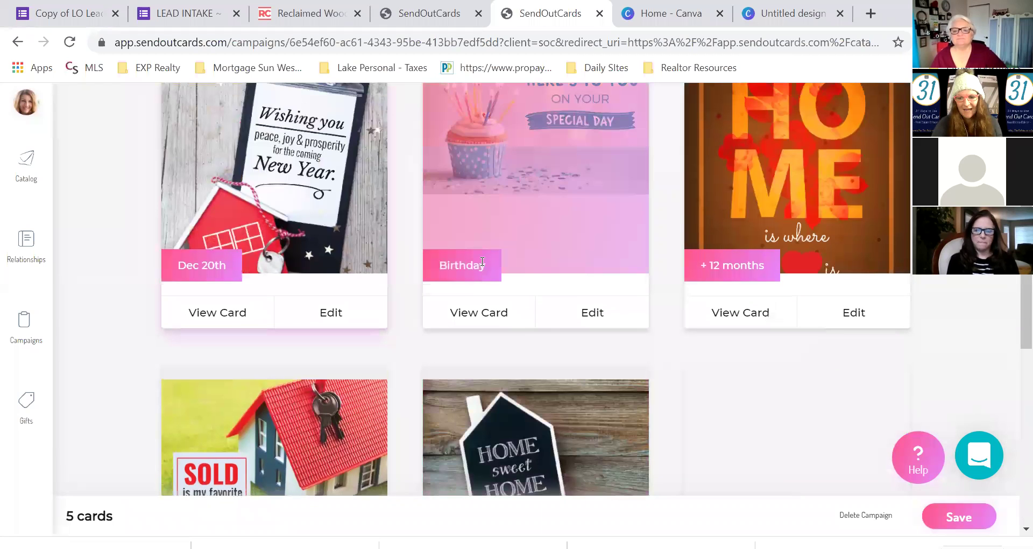
click(955, 516)
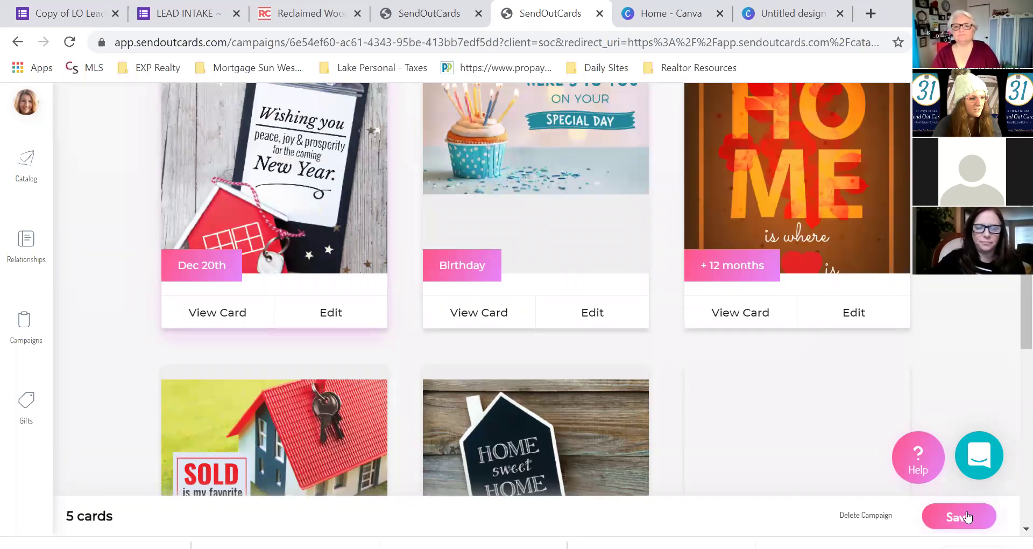
click(978, 514)
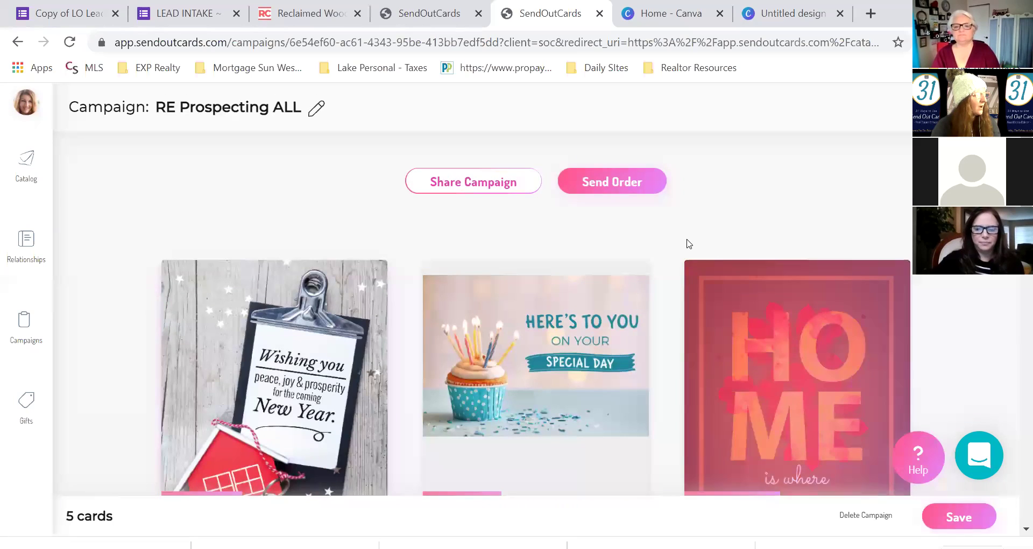
- Examine the sharing options for the RE Prospecting ALL campaign and close them without sharing
click(459, 183)
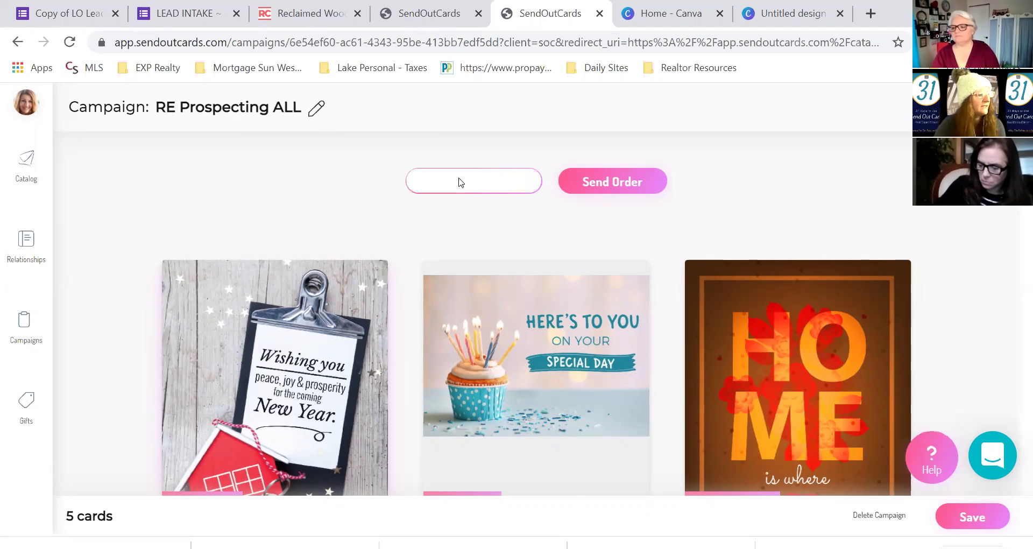
scroll(590, 269, down, 4)
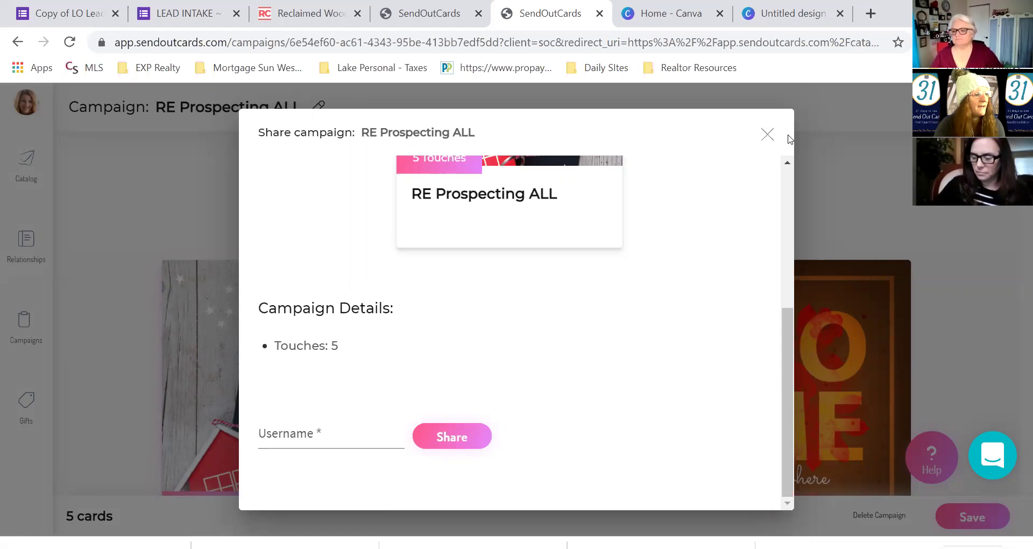
click(770, 138)
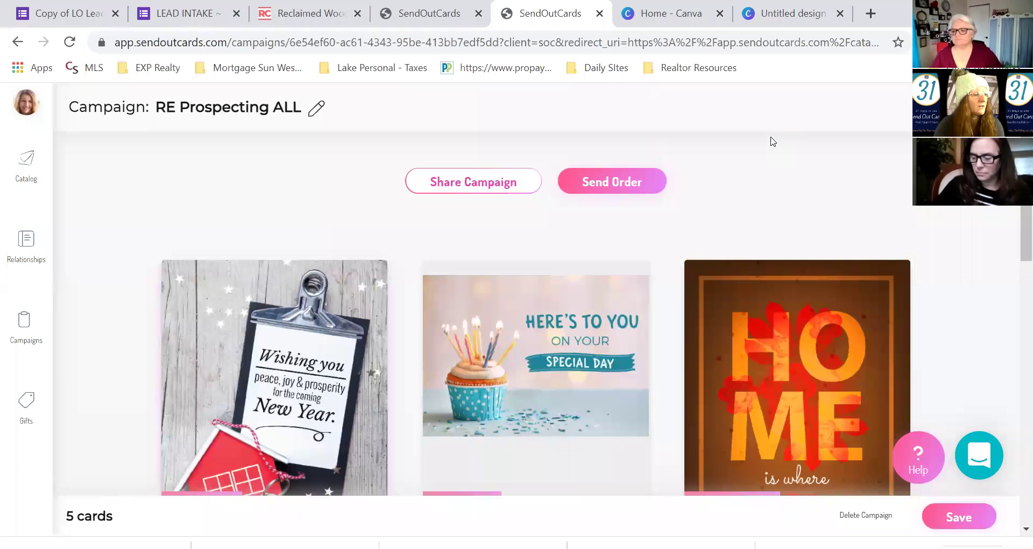
- Create a send order with all the cards of the RE Prospecting ALL campaign and open its recipient selection
click(602, 185)
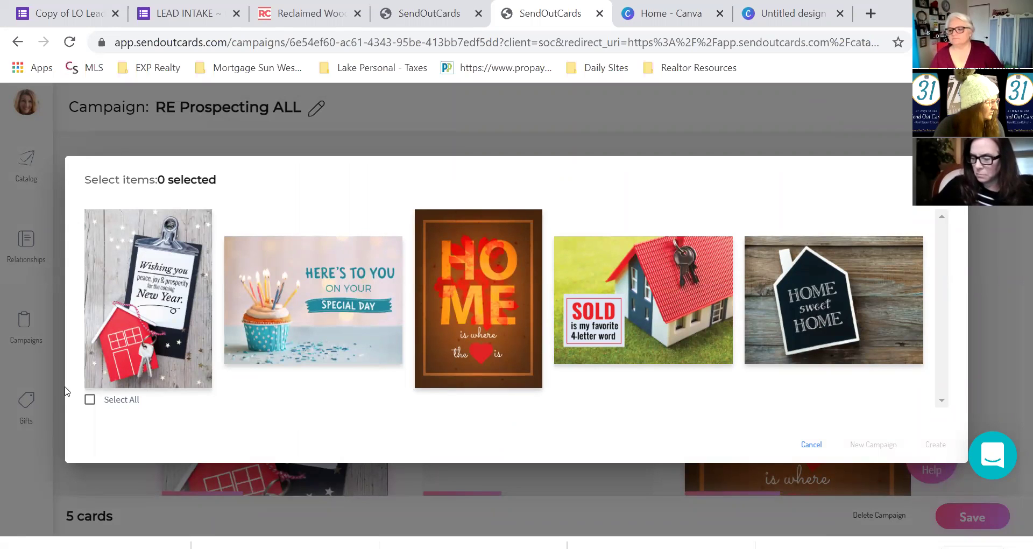
click(115, 404)
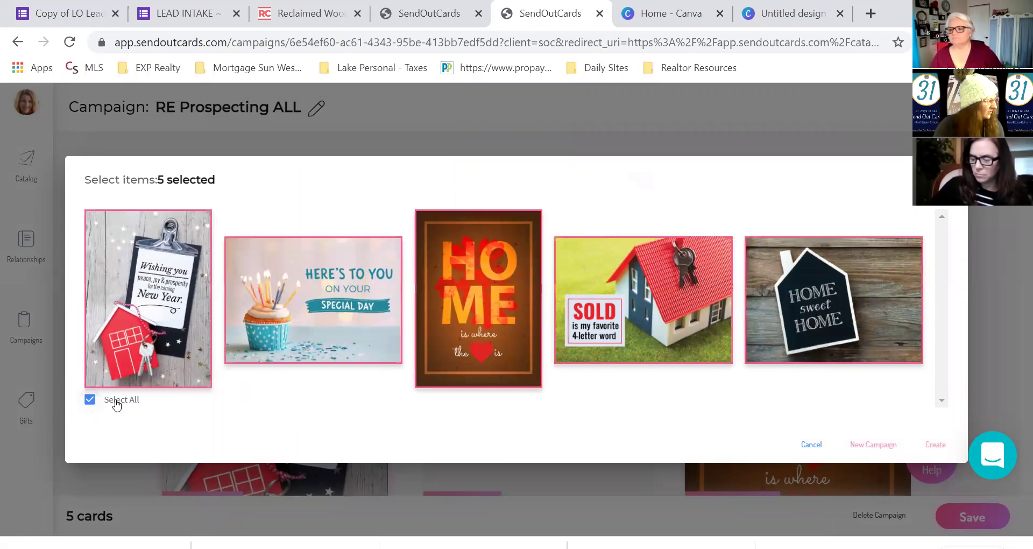
click(936, 445)
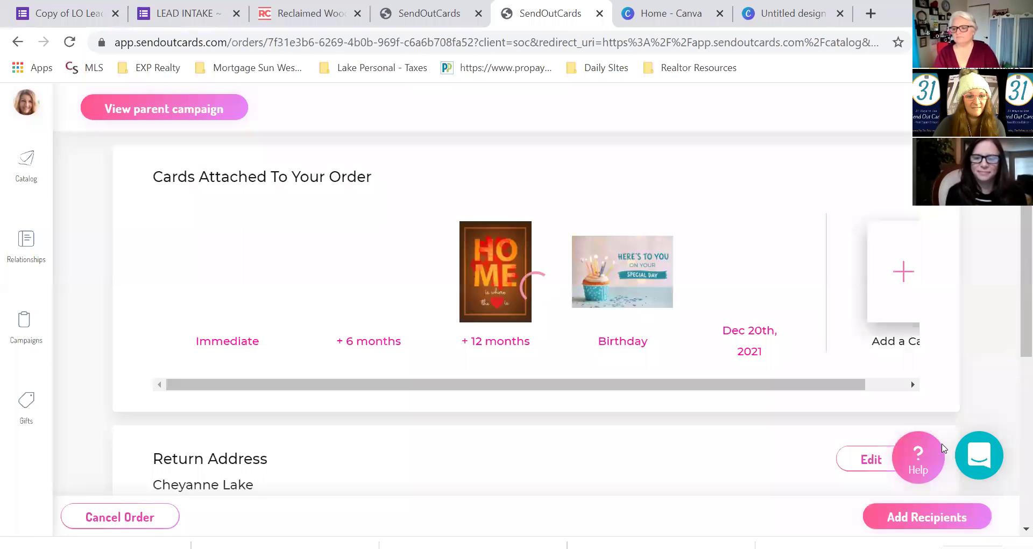
scroll(807, 302, down, 5)
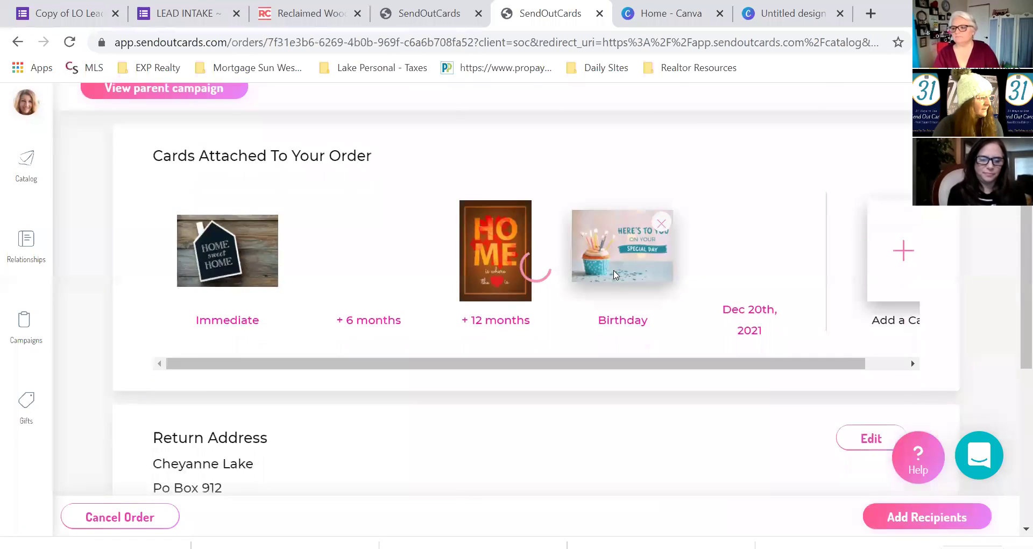
click(690, 366)
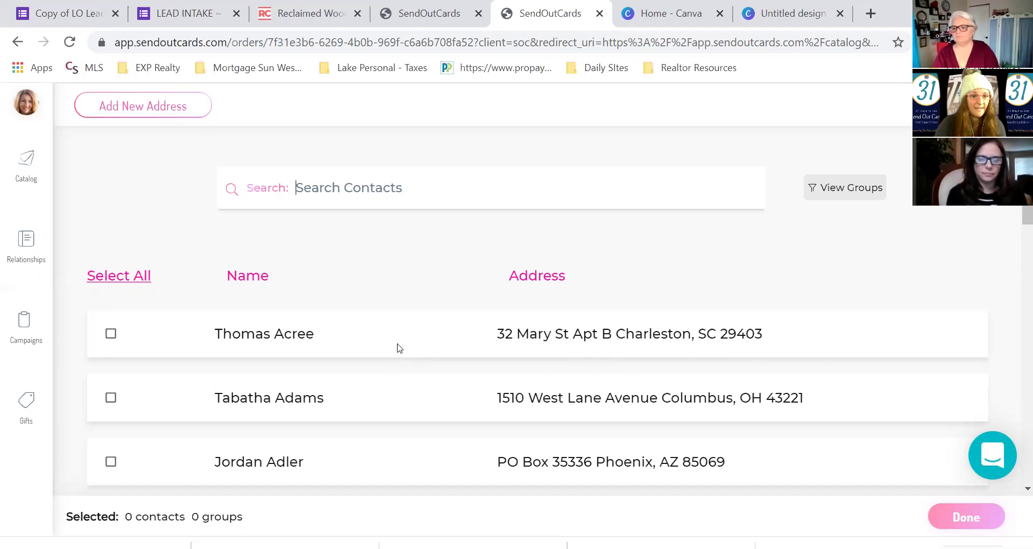
- Select two contacts from the contact list and attach them to the order as recipients
scroll(317, 331, down, 4)
click(111, 348)
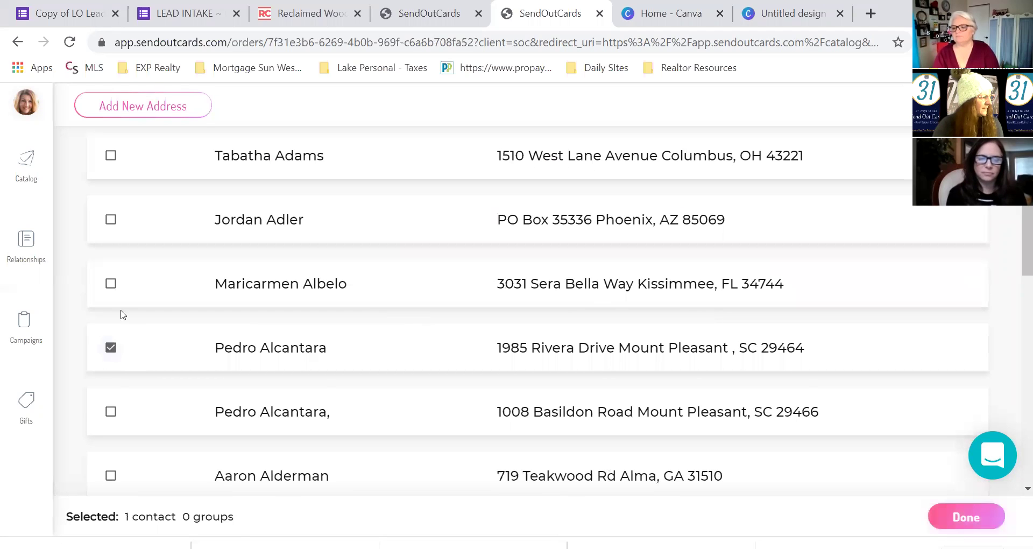
click(111, 284)
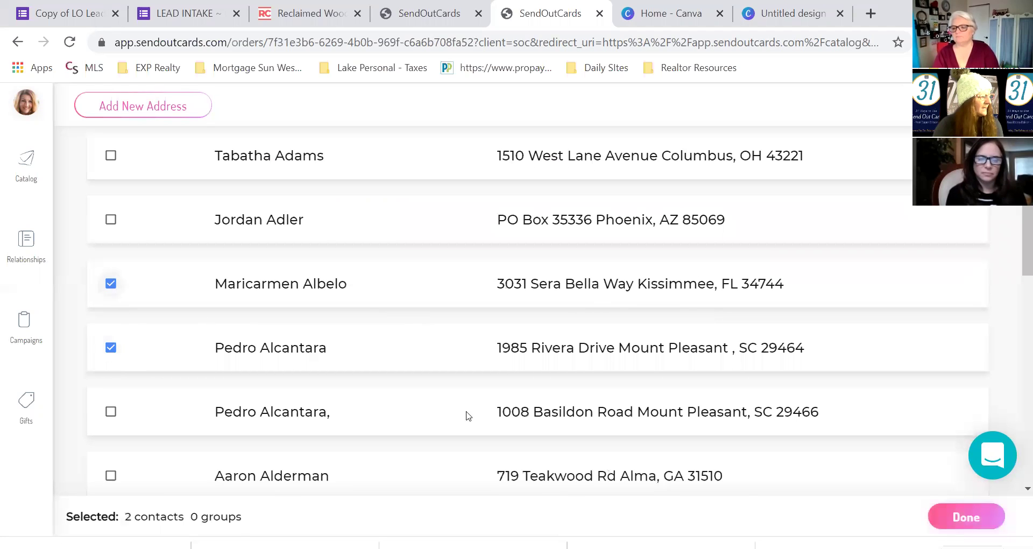
click(961, 514)
- Review the attached cards, return address and recipients of the order and proceed to its checkout
scroll(646, 334, down, 3)
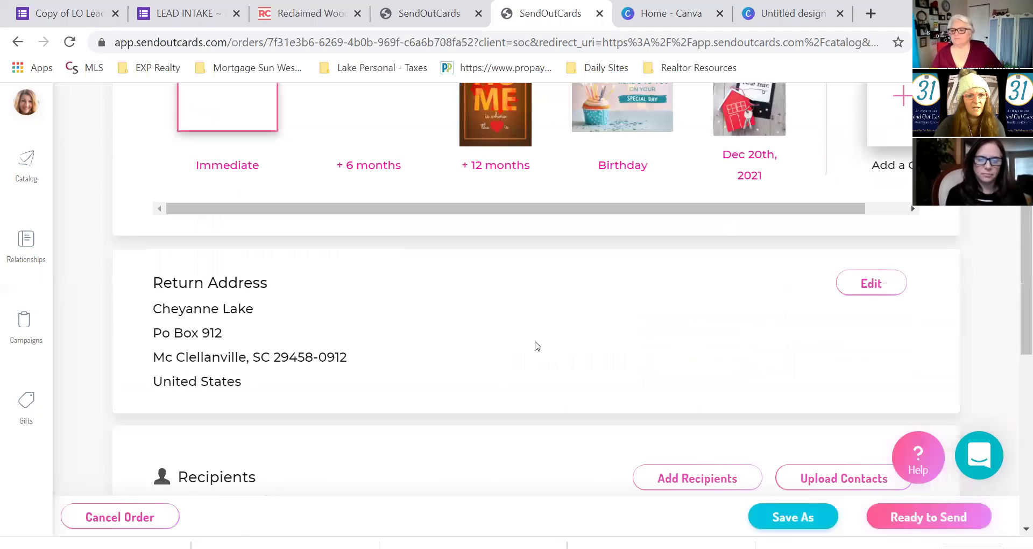
scroll(484, 221, up, 3)
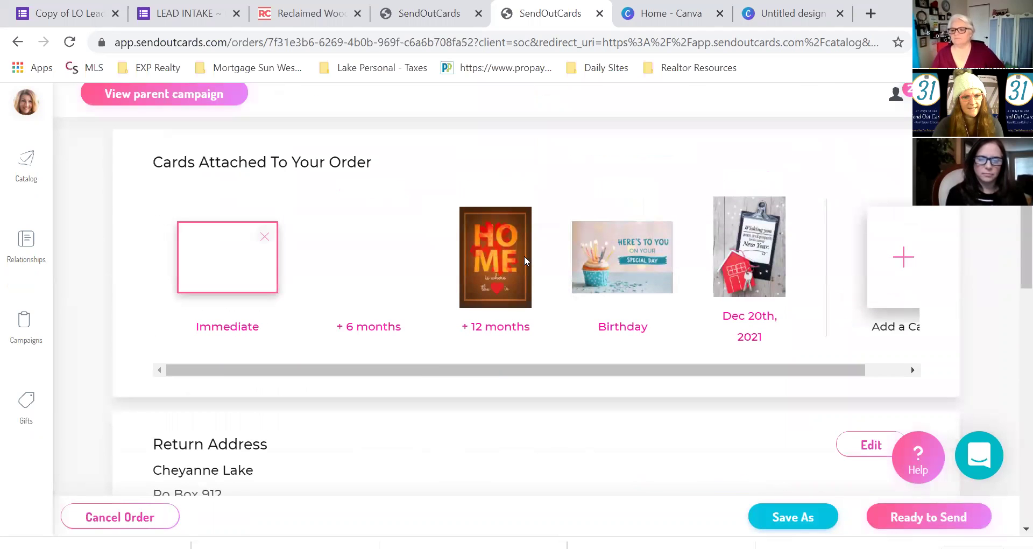
scroll(540, 261, down, 4)
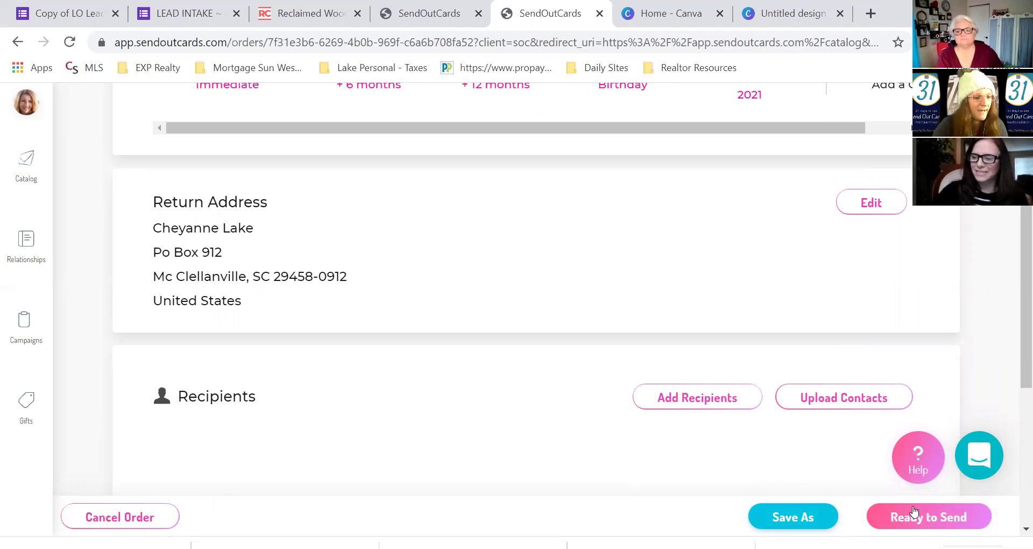
drag(1015, 387, 1015, 445)
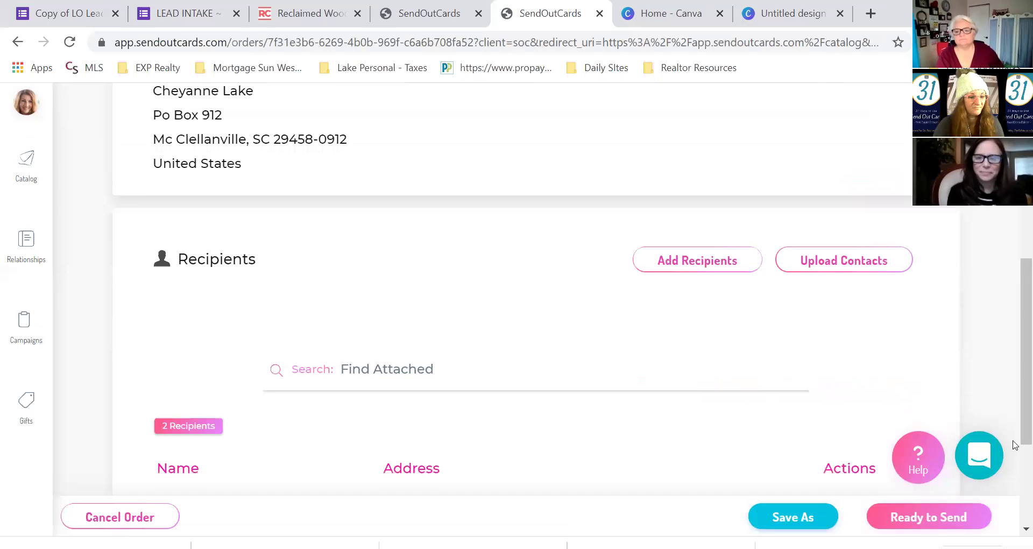
click(936, 519)
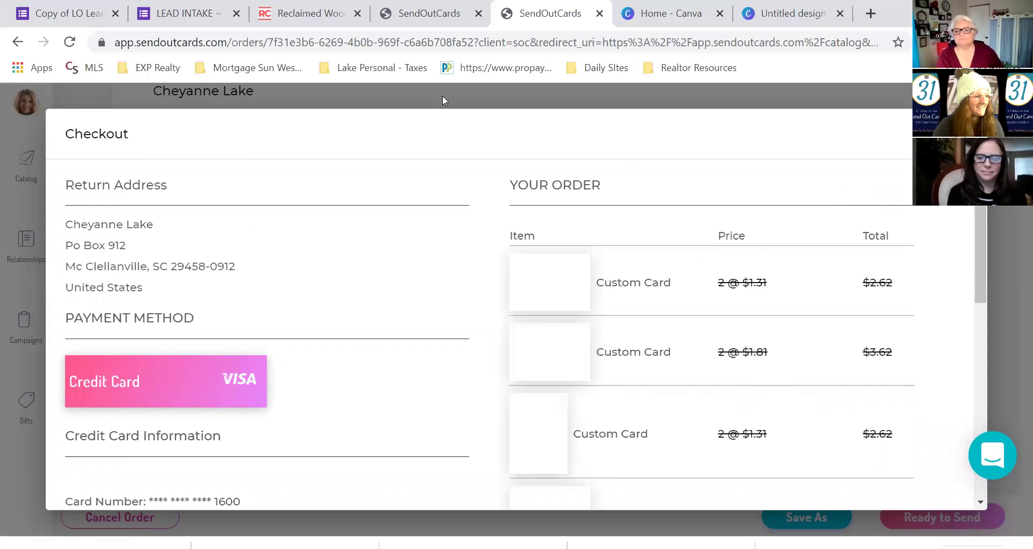
- Review the cards and charges in the checkout, send the order and close the confirmation
scroll(253, 243, down, 5)
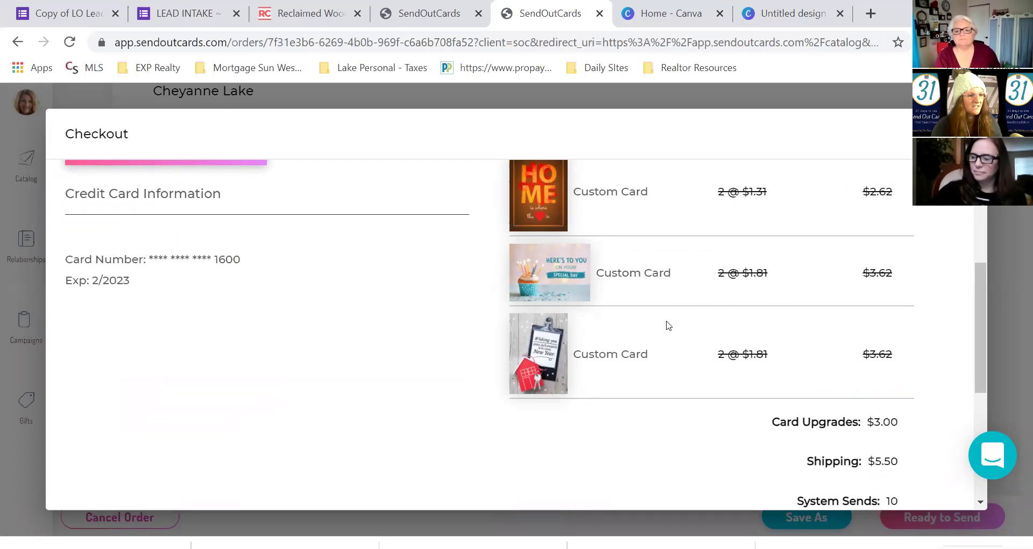
scroll(731, 272, up, 3)
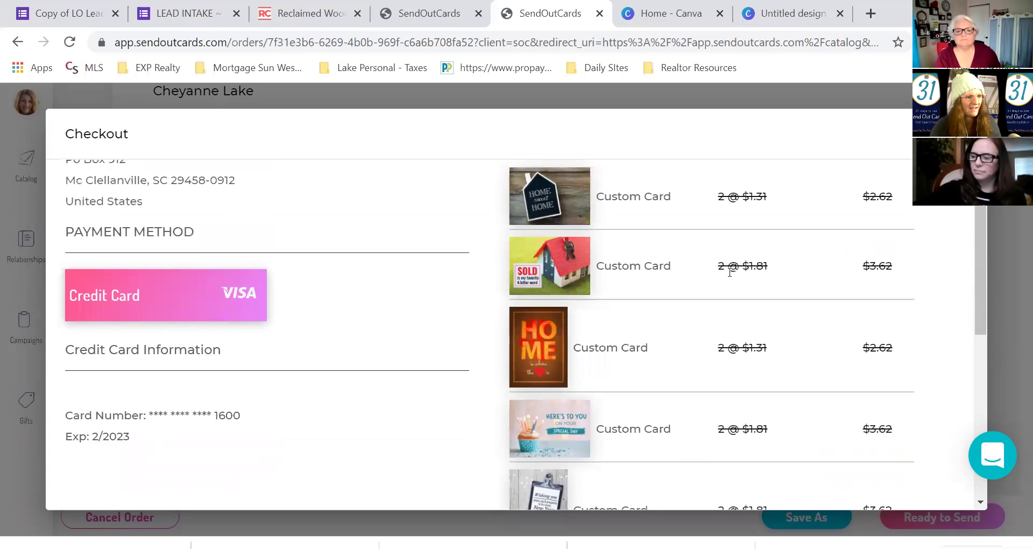
scroll(730, 270, down, 5)
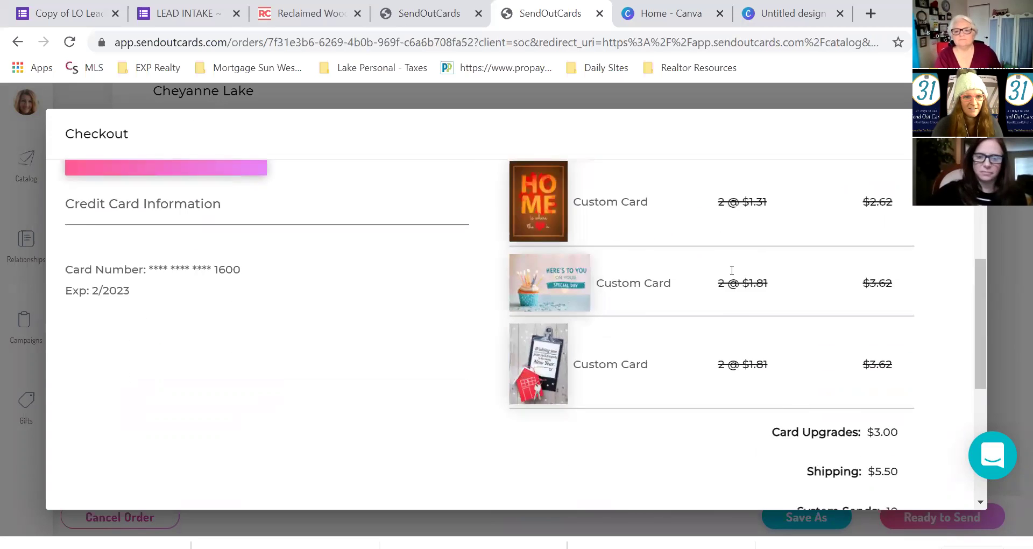
scroll(732, 275, down, 1)
scroll(732, 275, up, 3)
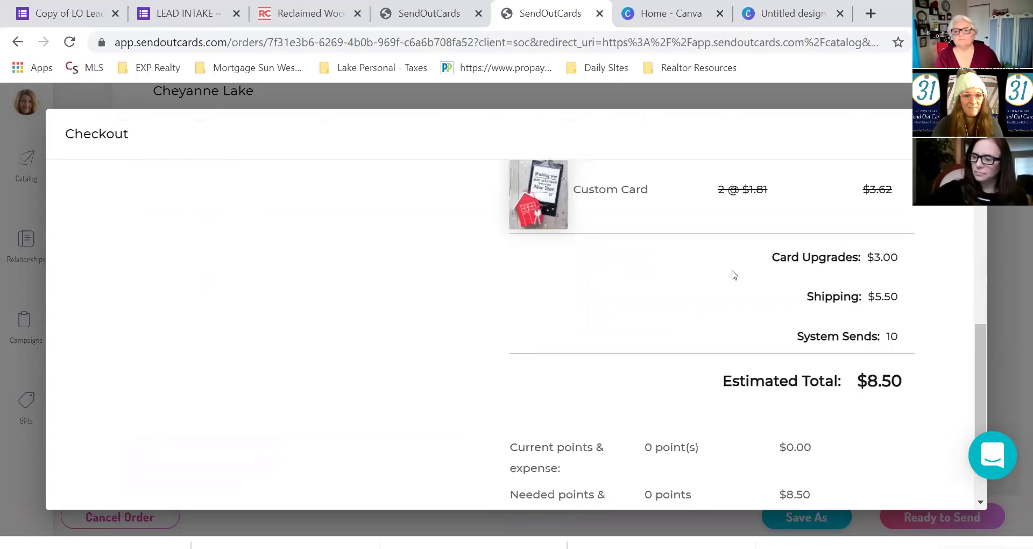
scroll(733, 275, up, 2)
scroll(733, 274, down, 5)
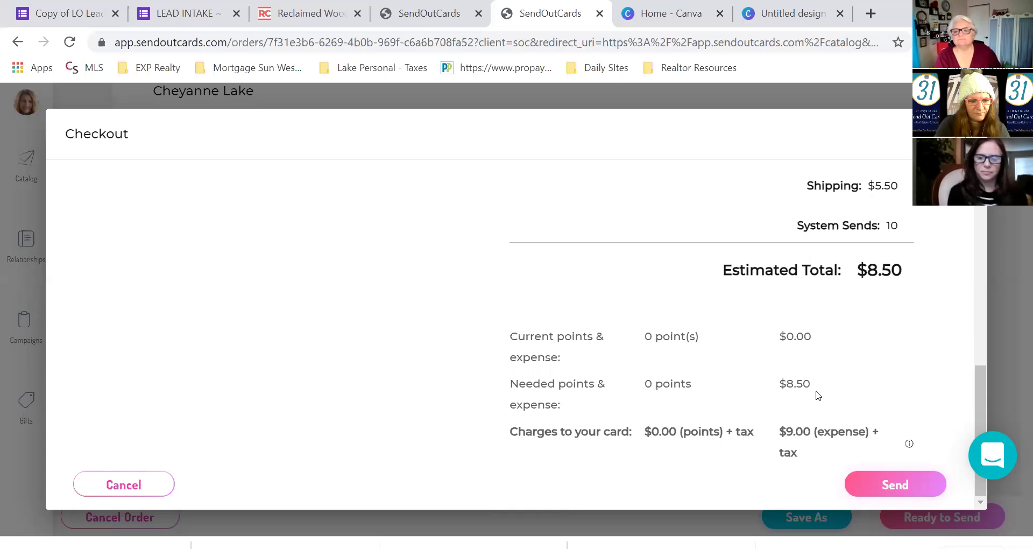
click(891, 483)
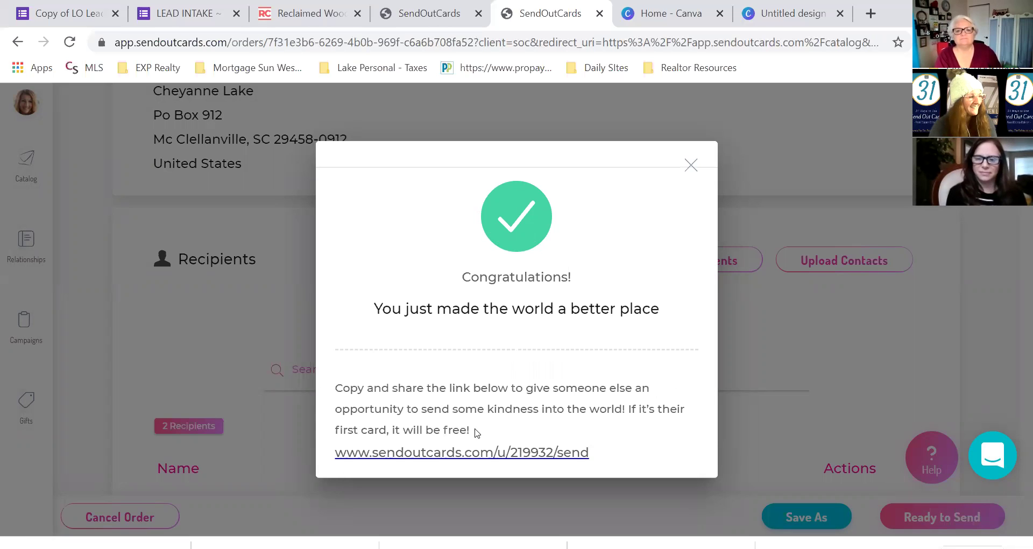
click(689, 165)
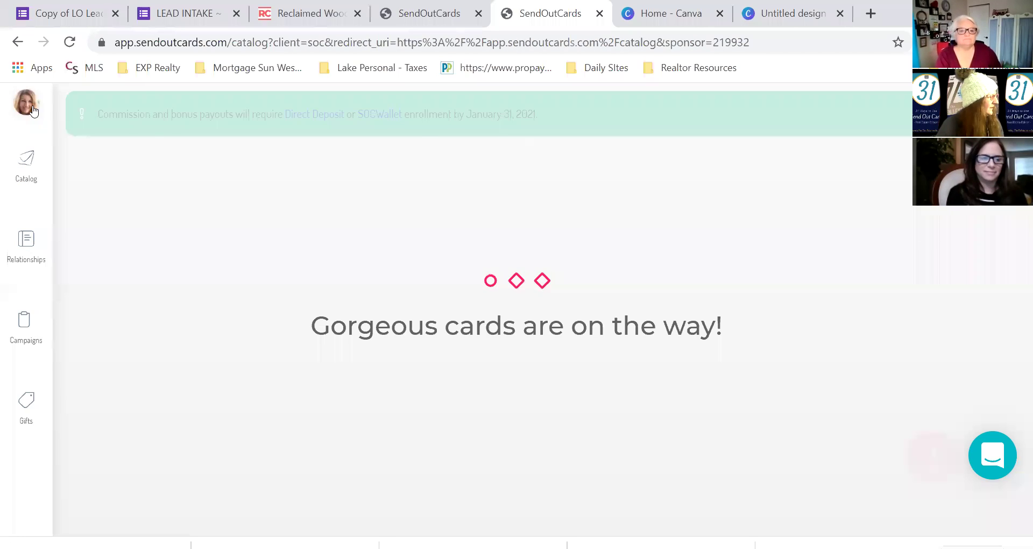
- Open the account's card history and examine the send dates, recipients and statuses of the cards just ordered
click(33, 106)
click(79, 118)
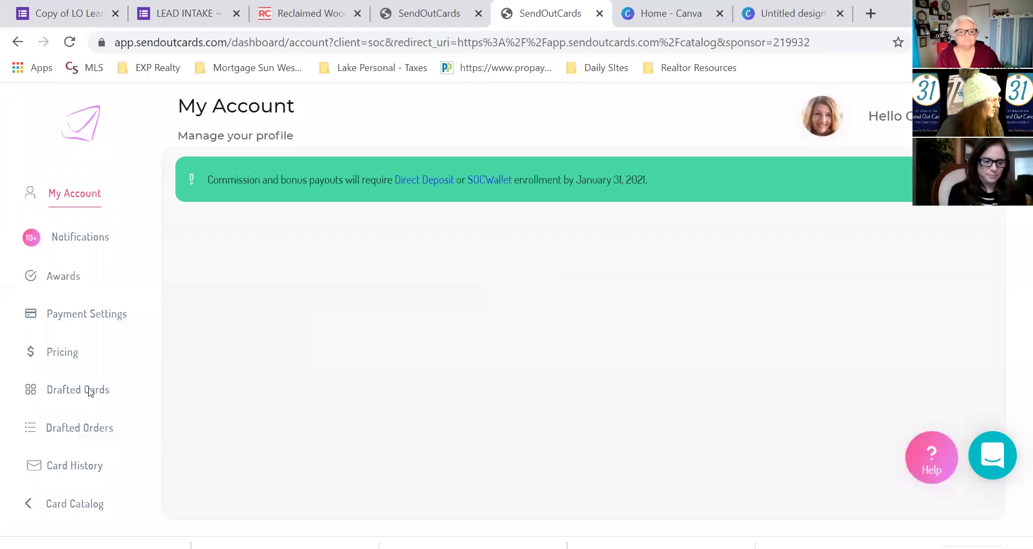
click(79, 468)
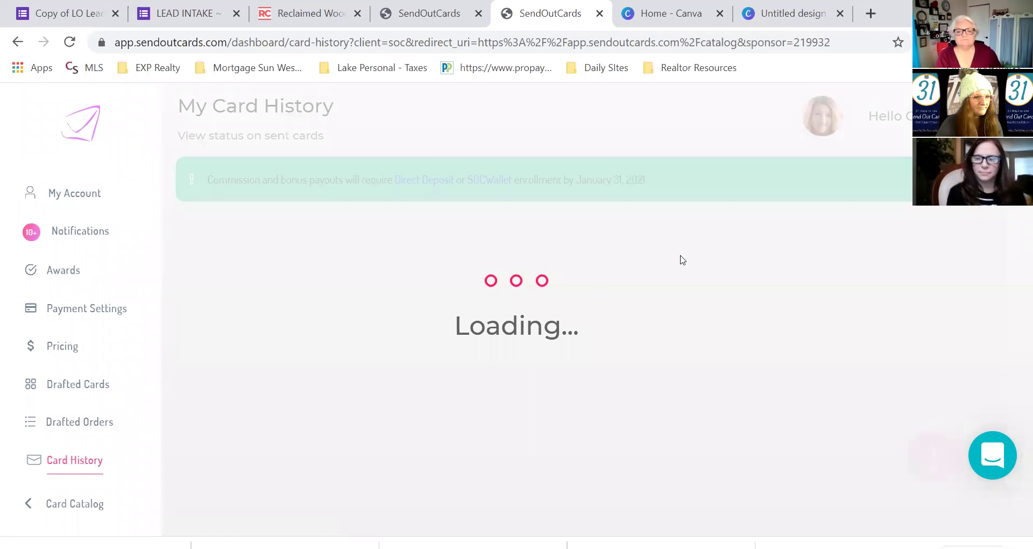
scroll(693, 261, down, 1)
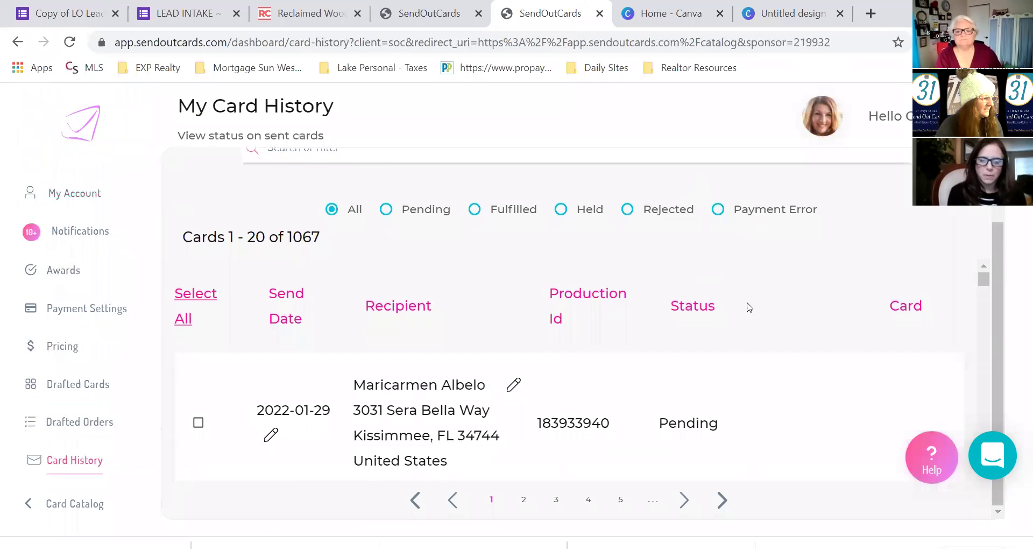
scroll(797, 416, down, 7)
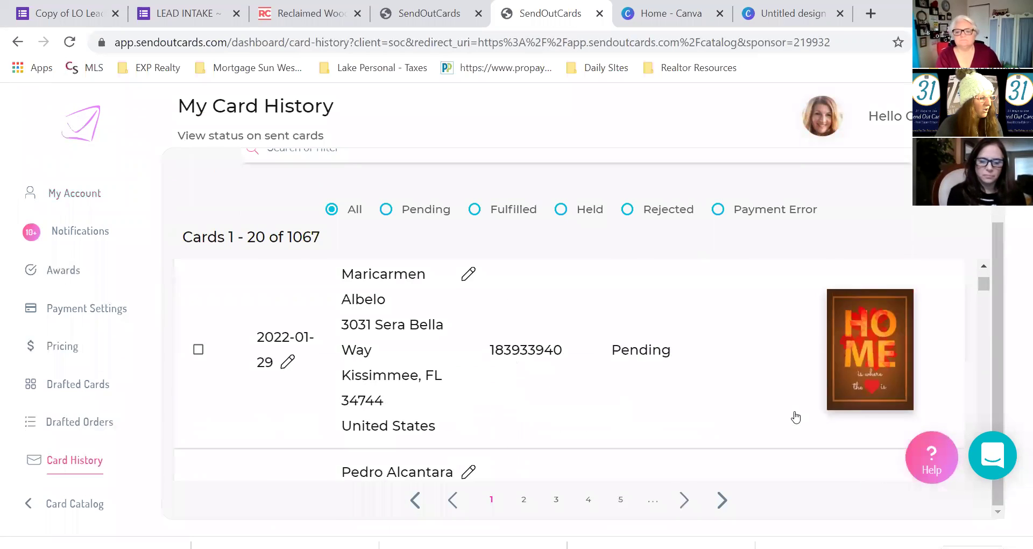
scroll(825, 398, down, 8)
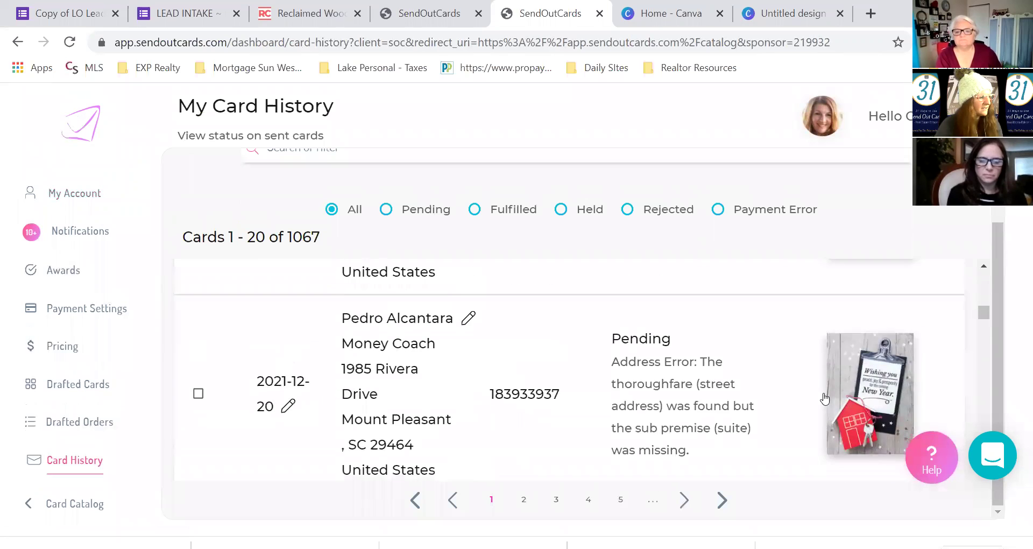
scroll(827, 397, down, 6)
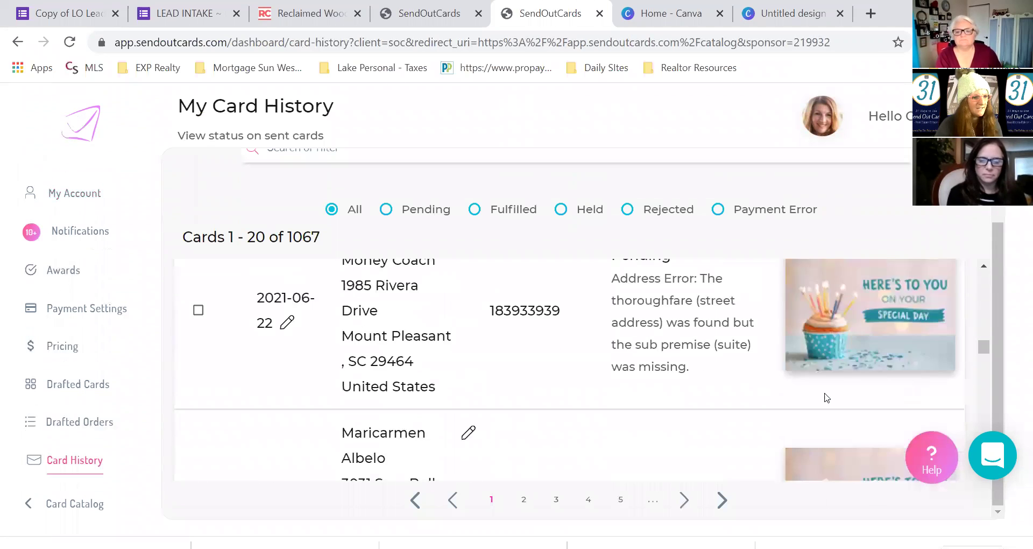
scroll(829, 398, down, 8)
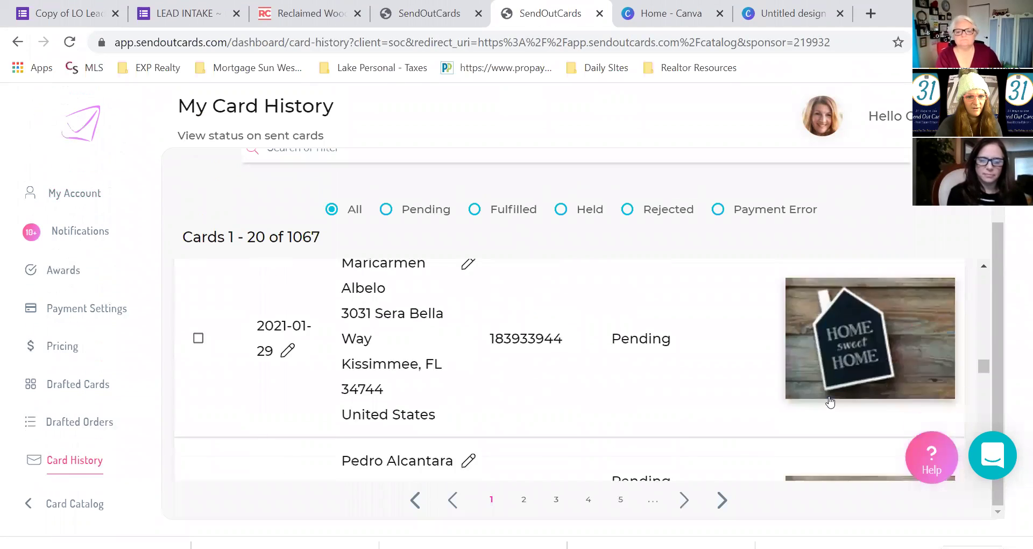
scroll(829, 401, down, 3)
scroll(829, 401, up, 6)
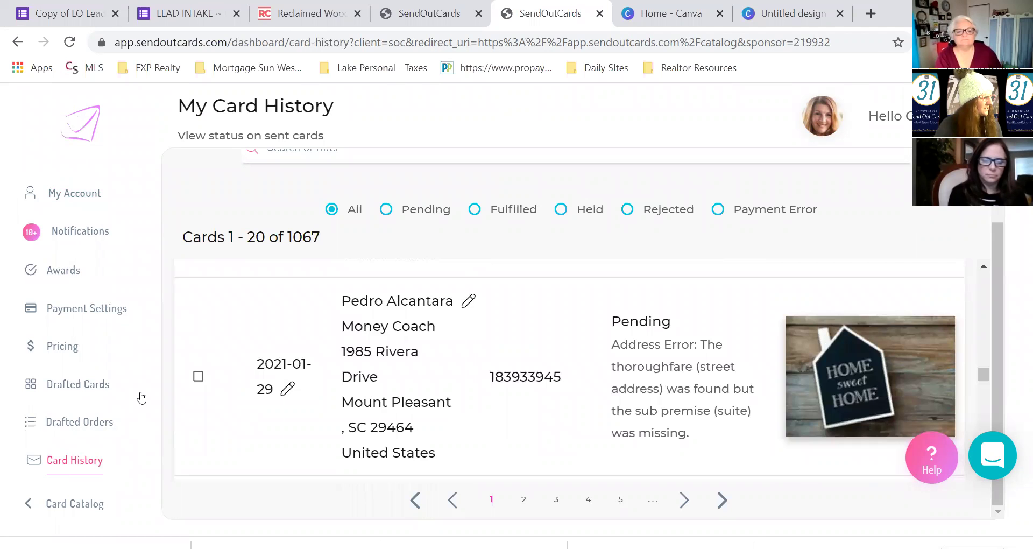
- Select the order's ten pending cards for both recipients in the card history, with send dates from 2021-01-29 to 2022-01-29
click(198, 376)
scroll(208, 388, up, 3)
click(198, 339)
scroll(220, 361, up, 3)
scroll(204, 371, up, 2)
click(198, 383)
scroll(227, 379, up, 3)
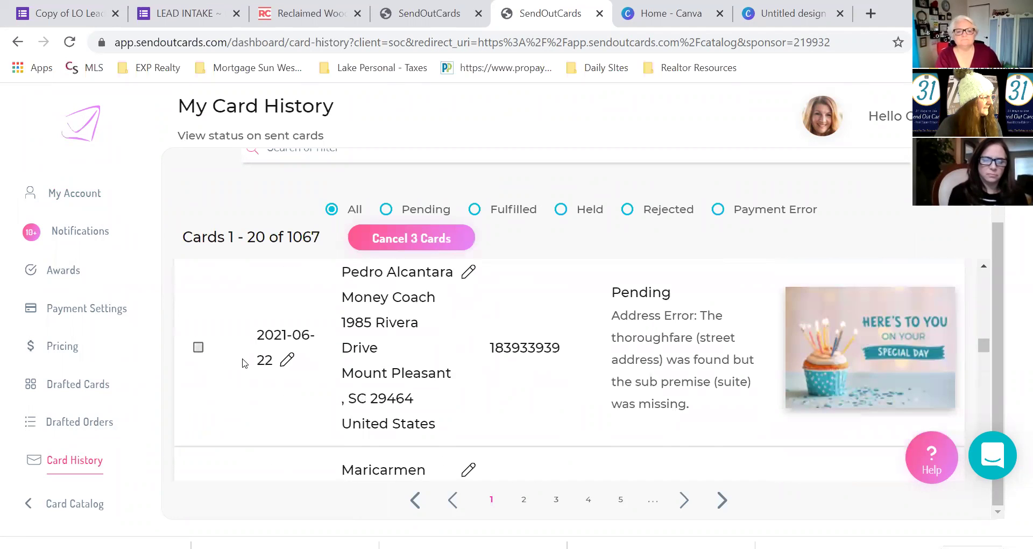
click(198, 349)
scroll(199, 356, up, 3)
click(198, 391)
scroll(237, 358, up, 3)
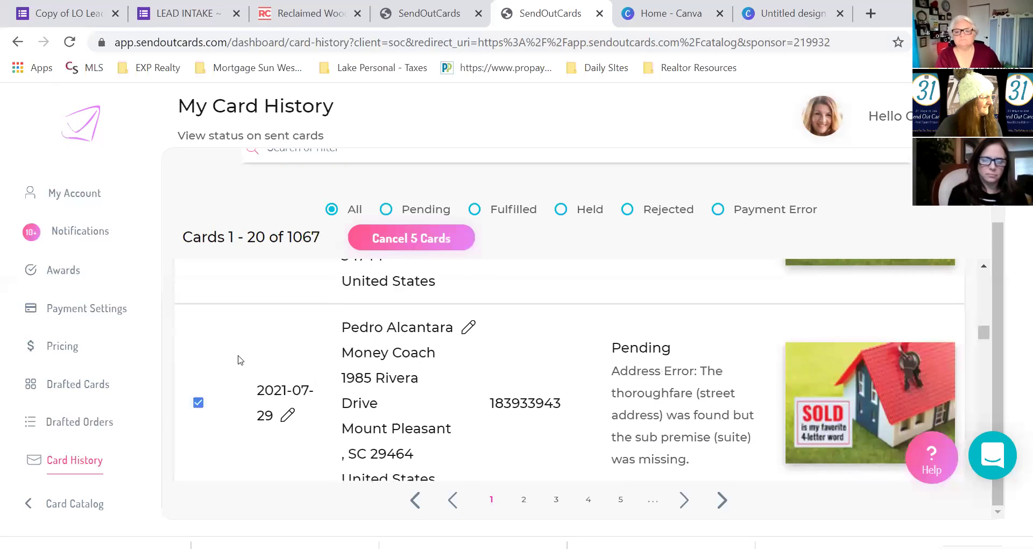
click(198, 353)
scroll(225, 383, up, 3)
click(198, 318)
scroll(233, 344, up, 3)
click(198, 362)
scroll(235, 360, up, 3)
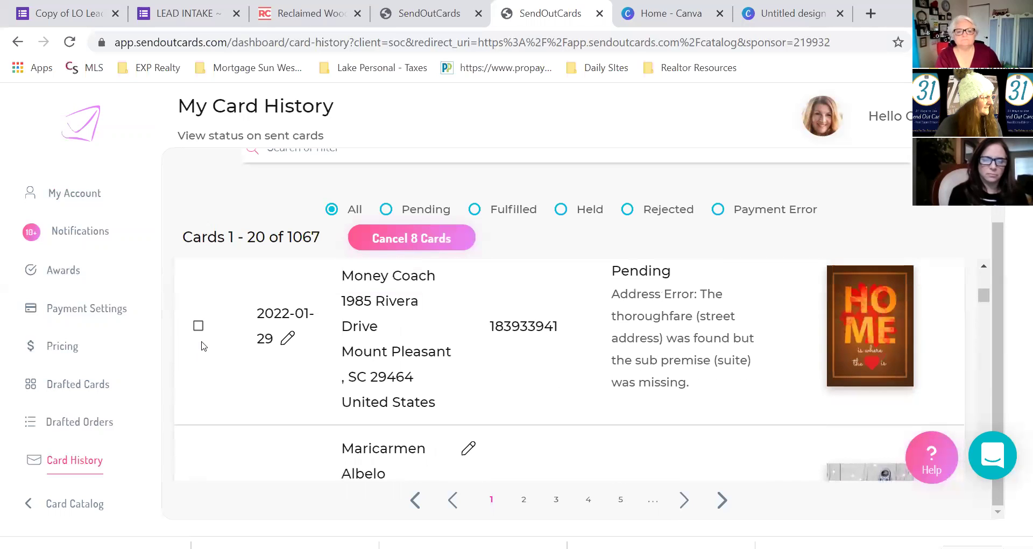
click(198, 327)
scroll(198, 334, up, 3)
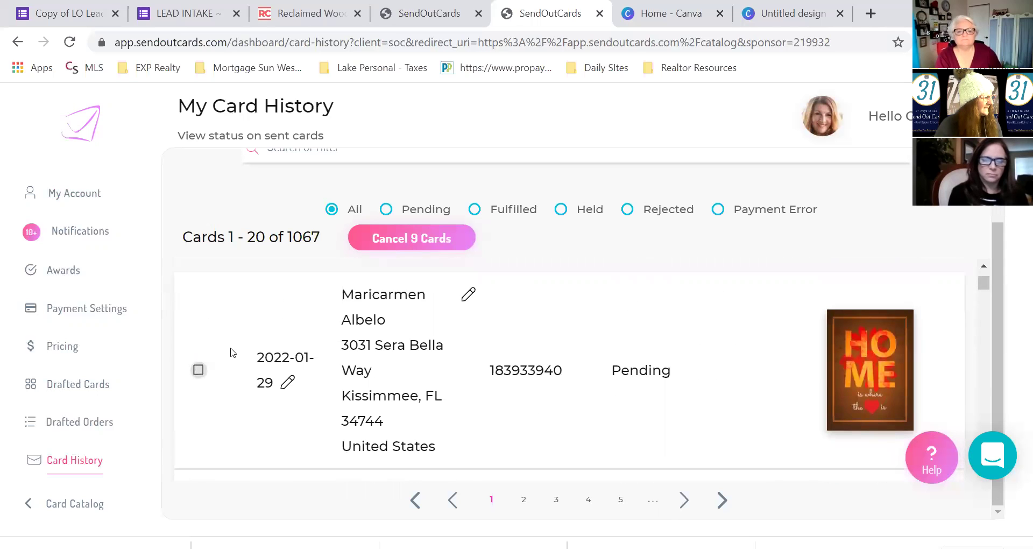
scroll(231, 353, up, 3)
click(198, 451)
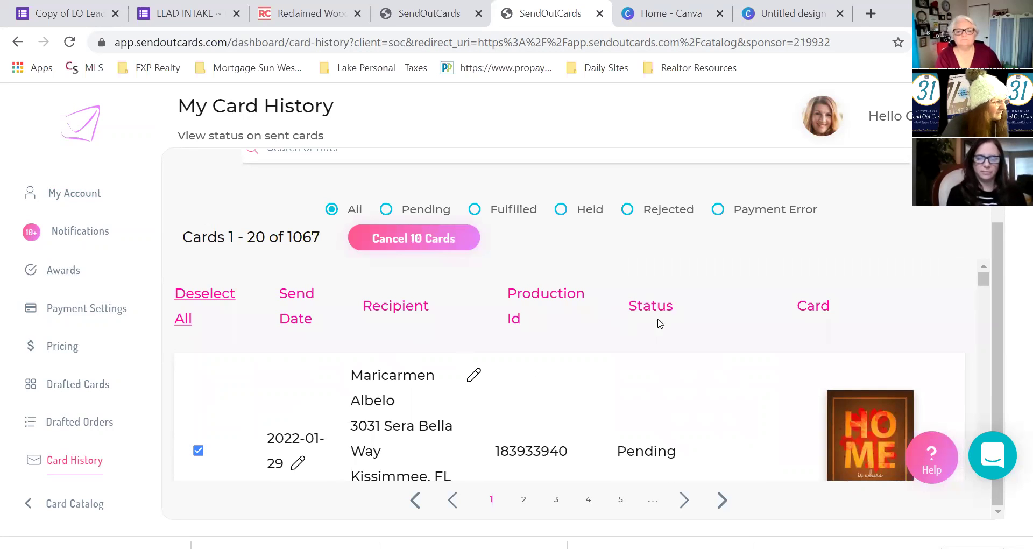
- Reduce the browser page zoom to 75% and cancel the sending of the ten selected pending cards
scroll(854, 321, down, 3)
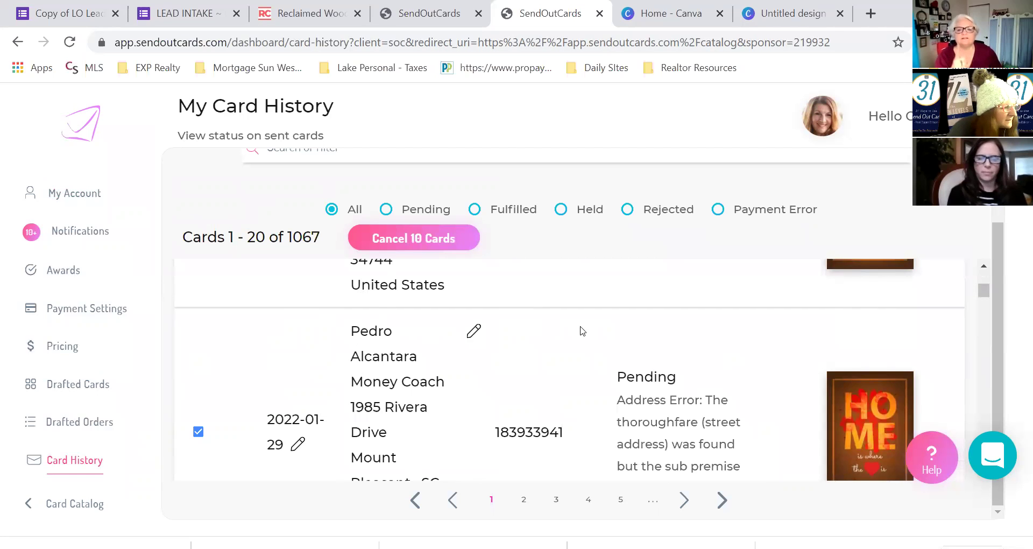
scroll(580, 339, down, 3)
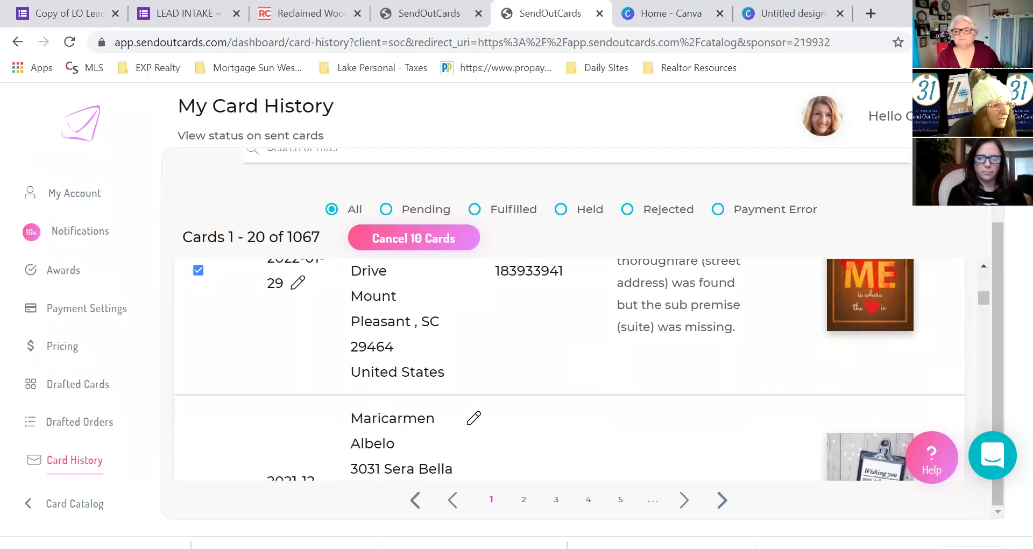
click(1017, 42)
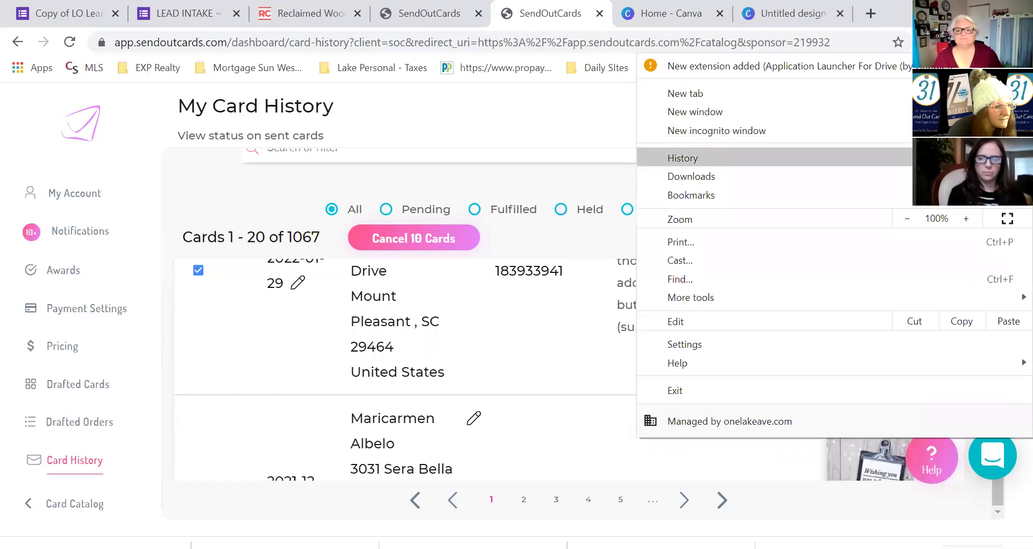
click(908, 220)
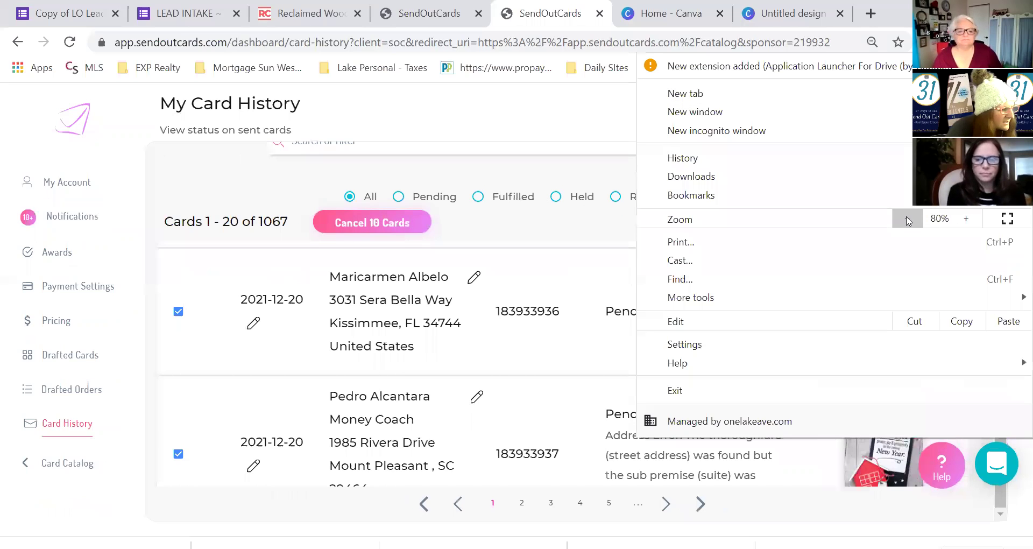
click(908, 220)
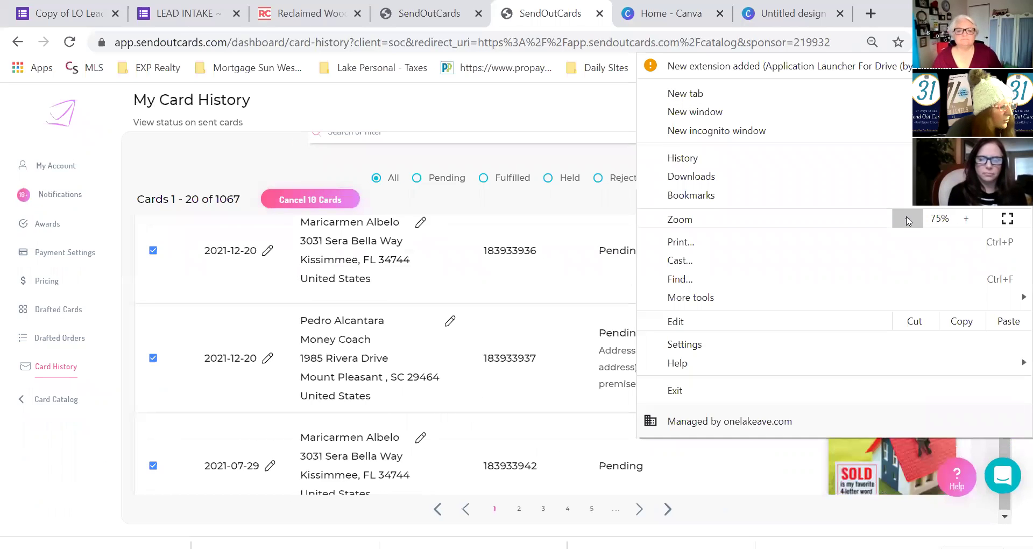
click(559, 106)
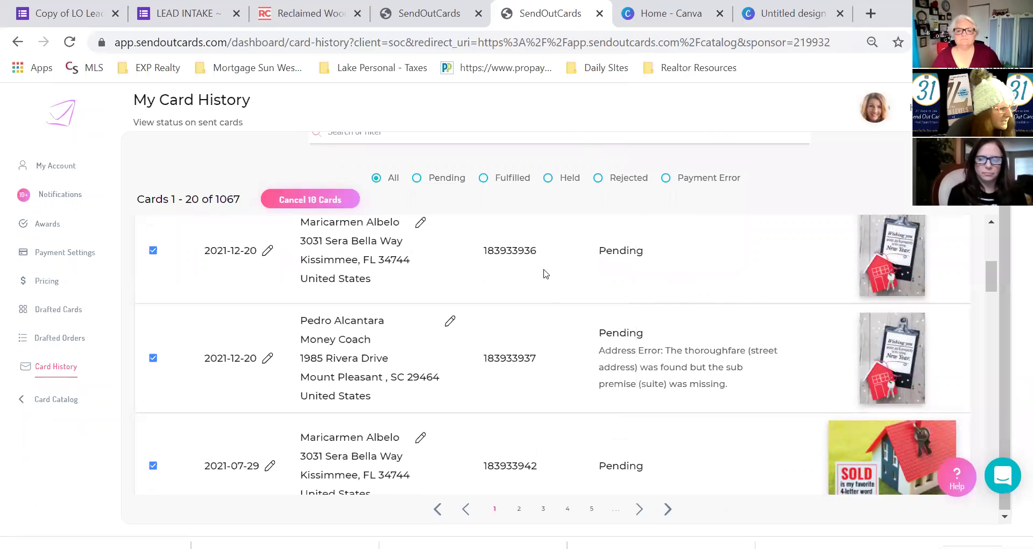
click(309, 200)
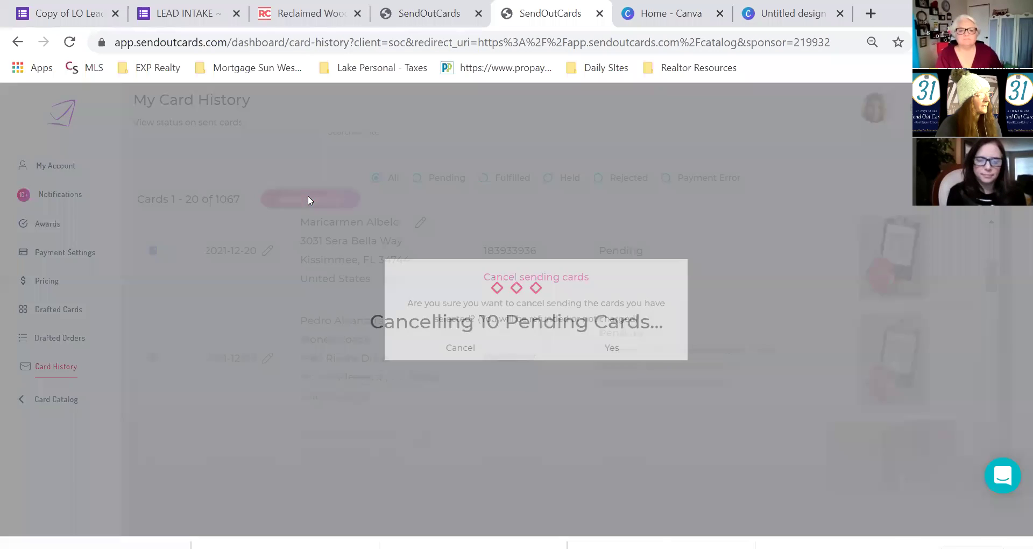
click(619, 349)
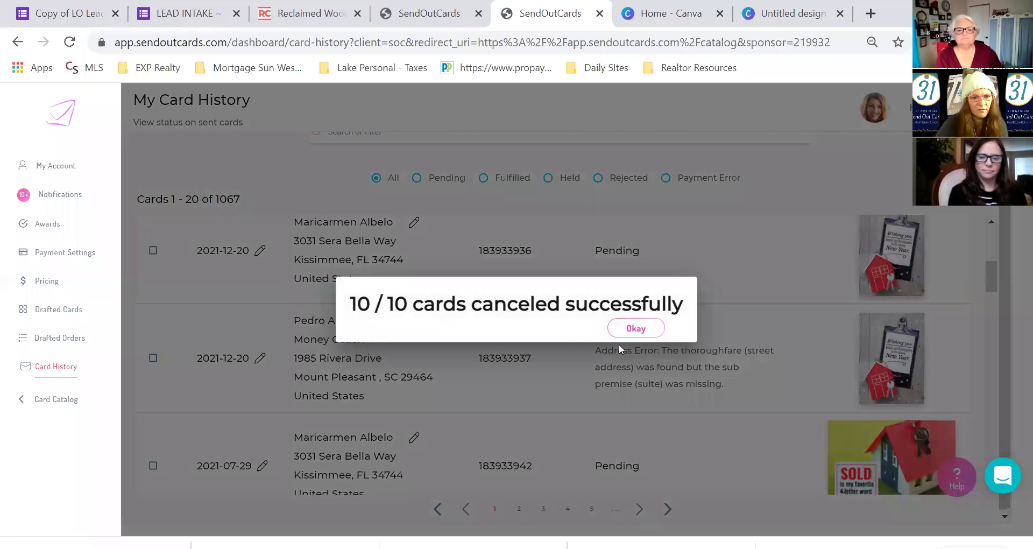
- Close the cancellation confirmation, open the purchased campaign Real Estate: Buyer Congrats 3 and start a send order from it
click(643, 330)
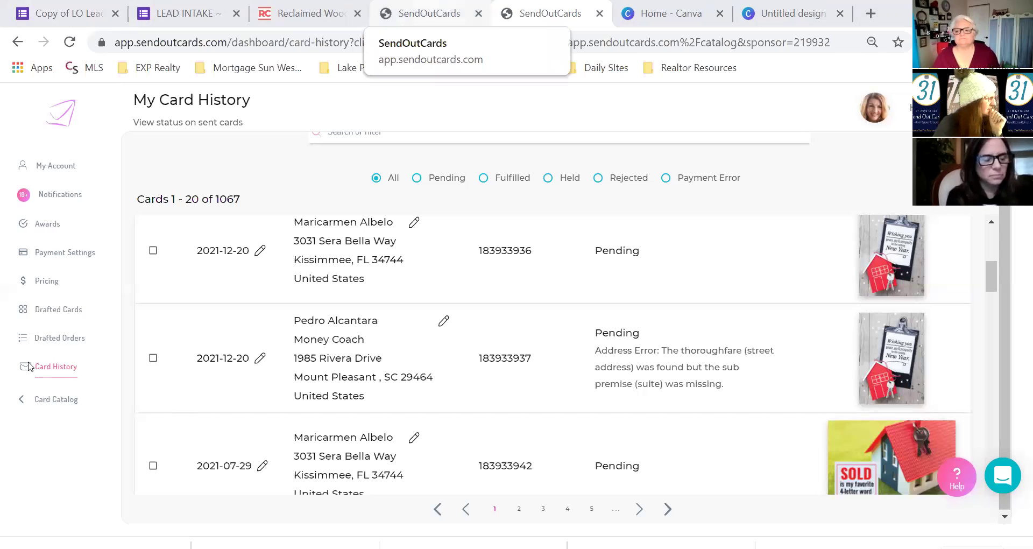
click(425, 13)
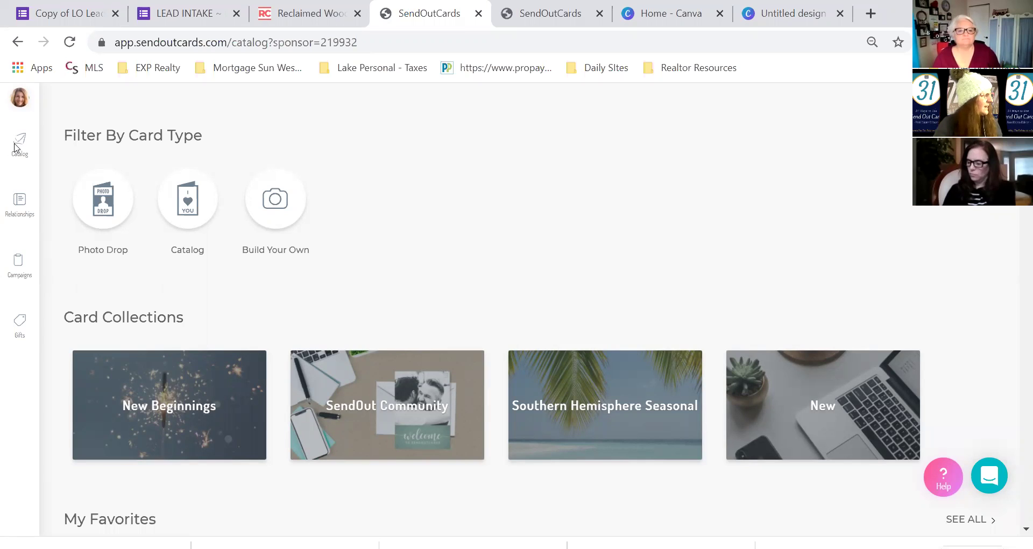
click(19, 263)
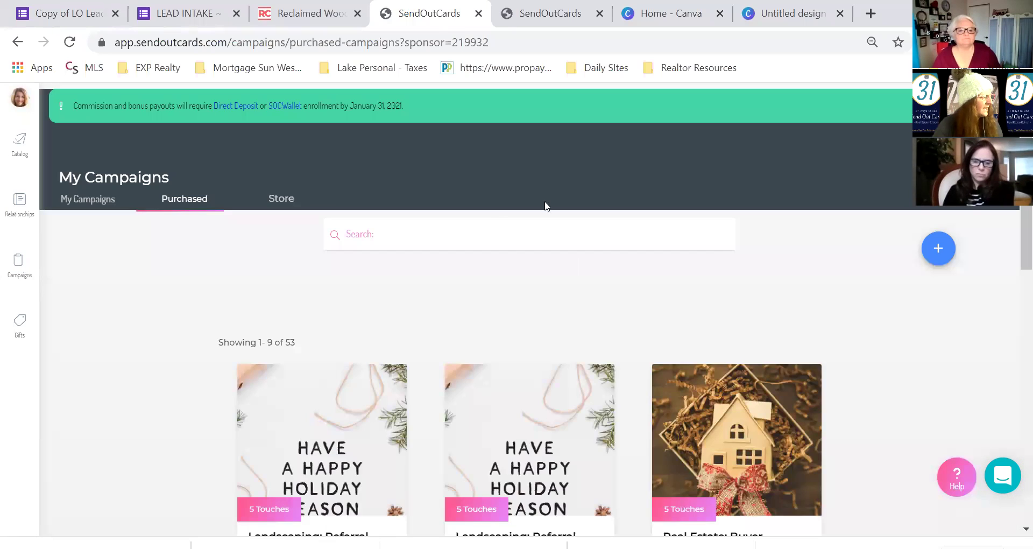
scroll(545, 204, down, 2)
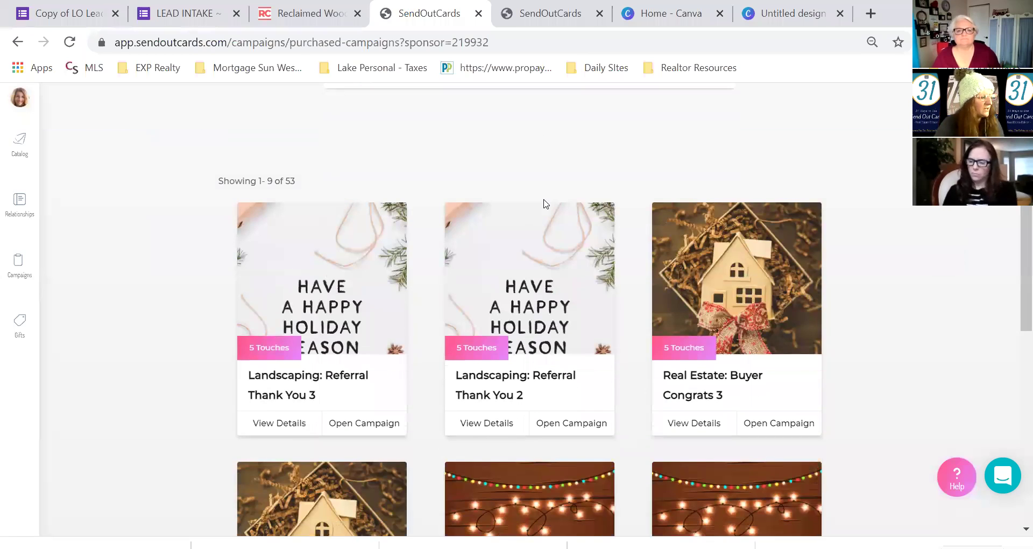
scroll(542, 206, up, 2)
scroll(542, 206, down, 4)
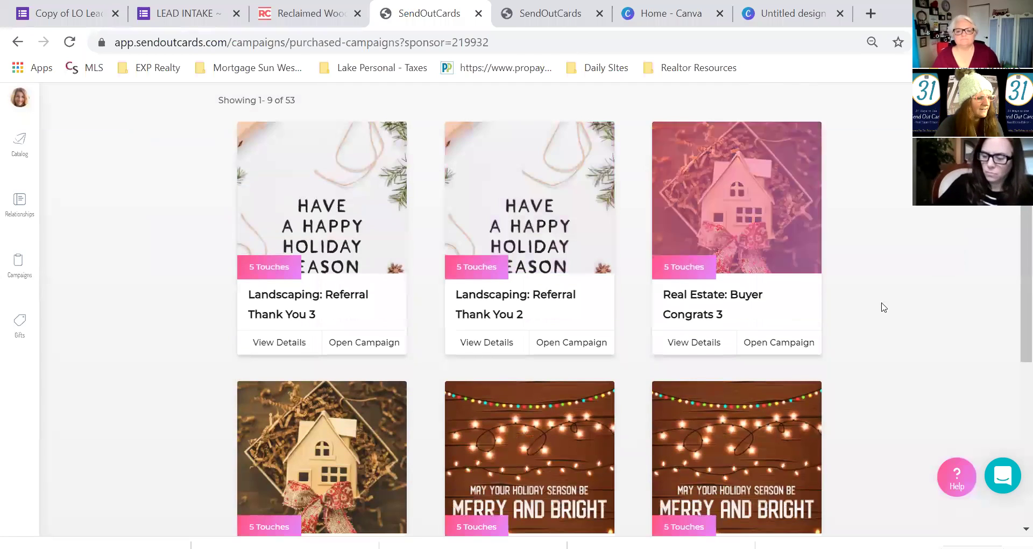
click(776, 343)
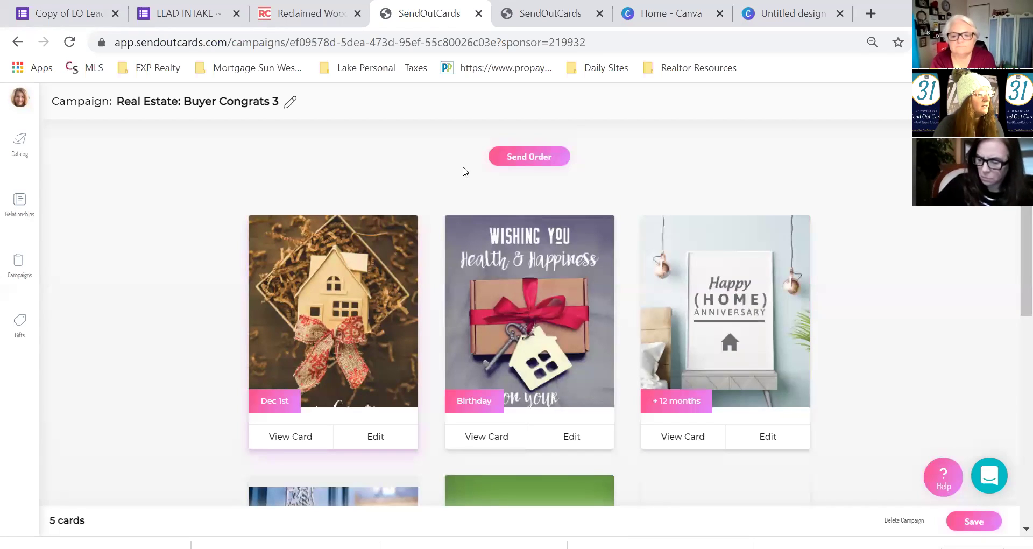
click(527, 156)
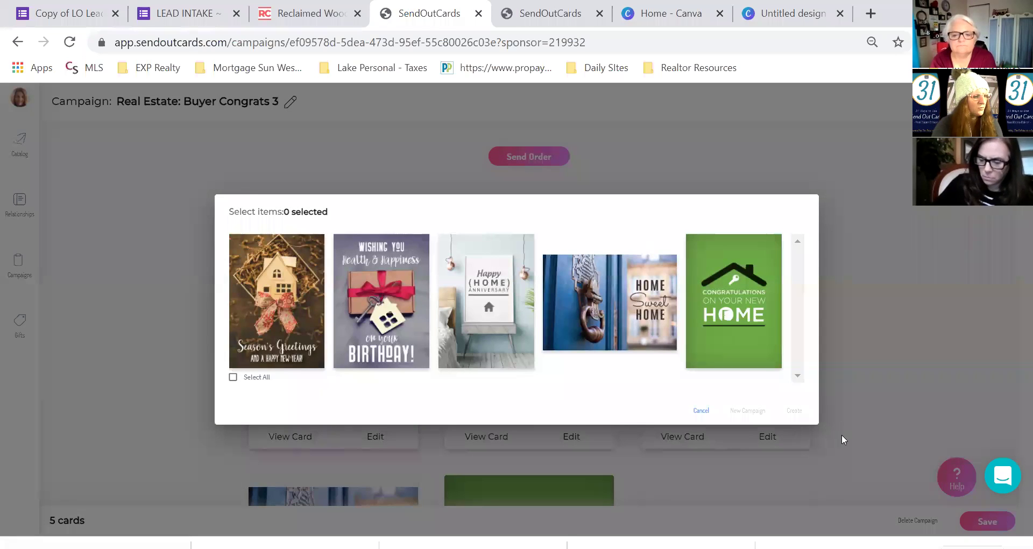
- Try selecting and deselecting all cards at once and individual campaign cards for the order
click(233, 377)
click(233, 377)
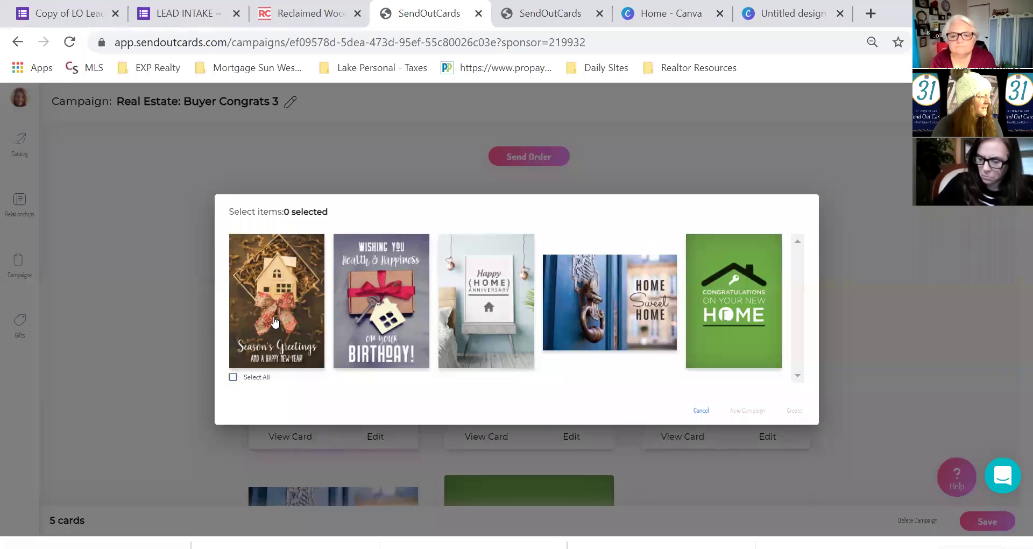
click(308, 310)
click(379, 310)
click(466, 313)
click(594, 311)
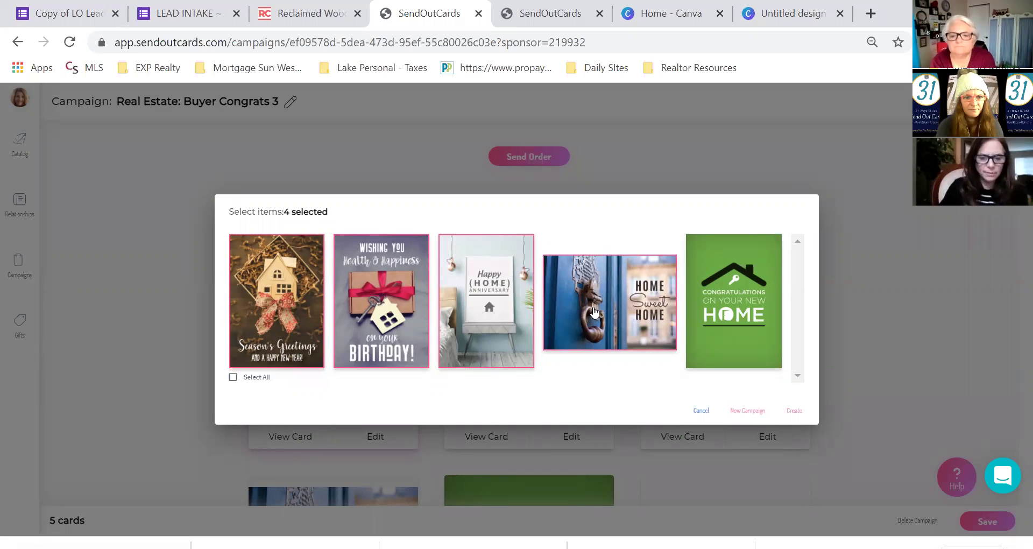
click(594, 311)
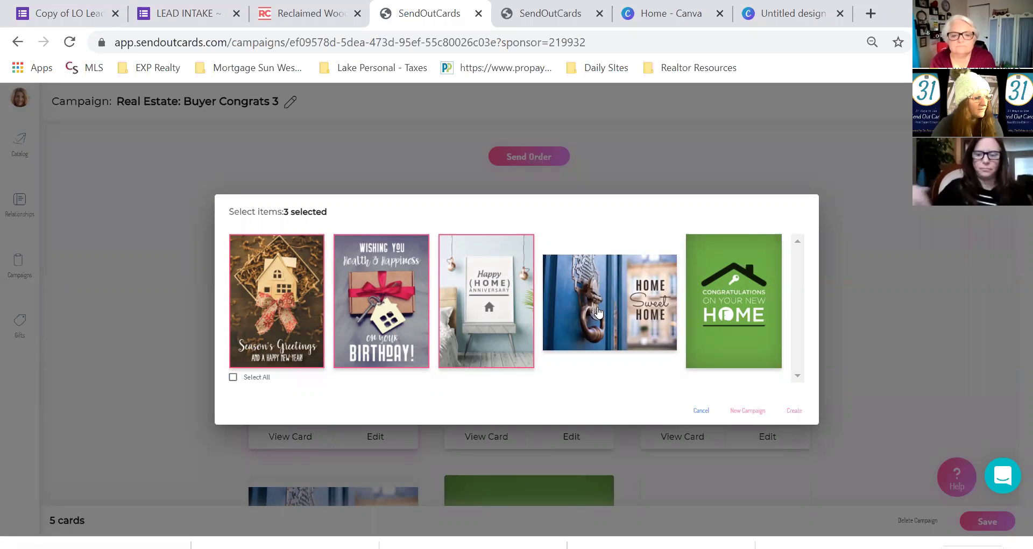
click(498, 304)
click(399, 310)
click(293, 315)
click(619, 301)
click(483, 302)
click(404, 302)
click(312, 305)
click(396, 306)
click(509, 306)
click(615, 306)
- Select all five cards of the campaign and create the order from them
click(233, 377)
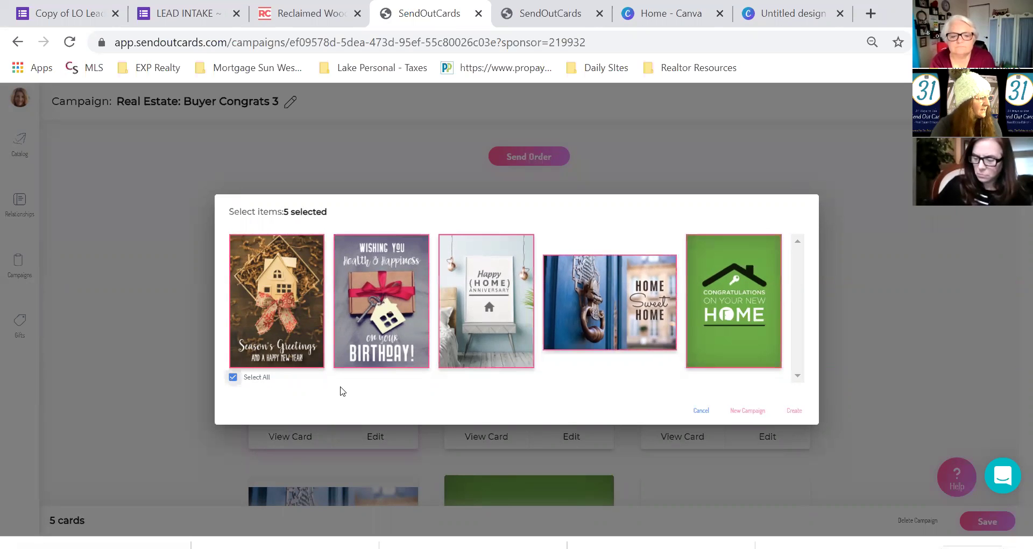
click(794, 410)
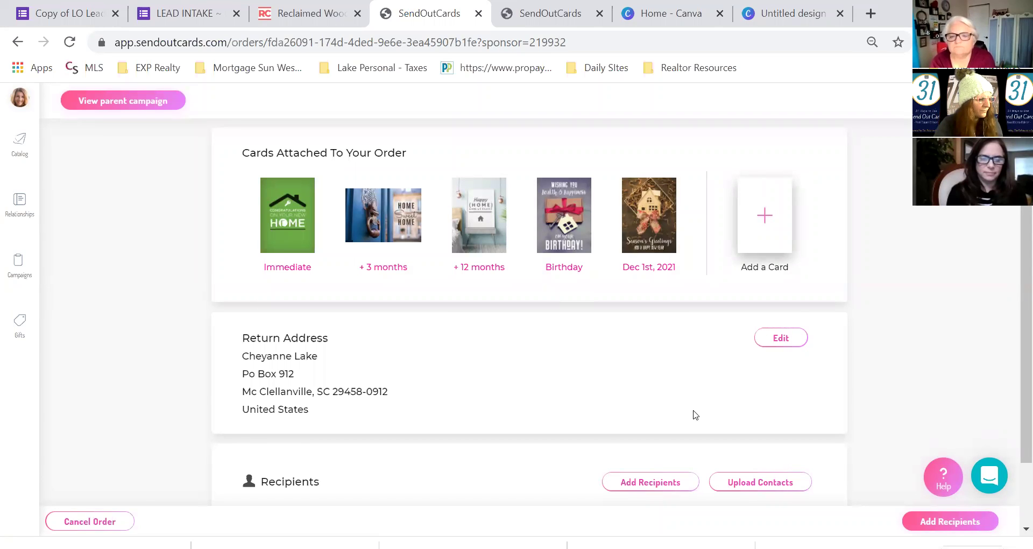
- Add the contact group Sphere "A" from the second page of groups as the order's recipients
scroll(697, 410, down, 2)
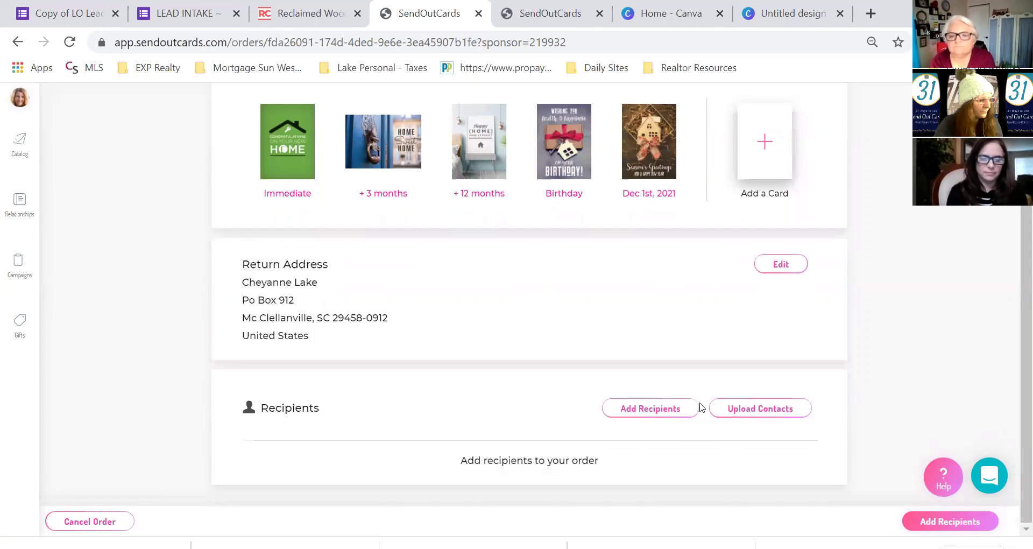
click(662, 411)
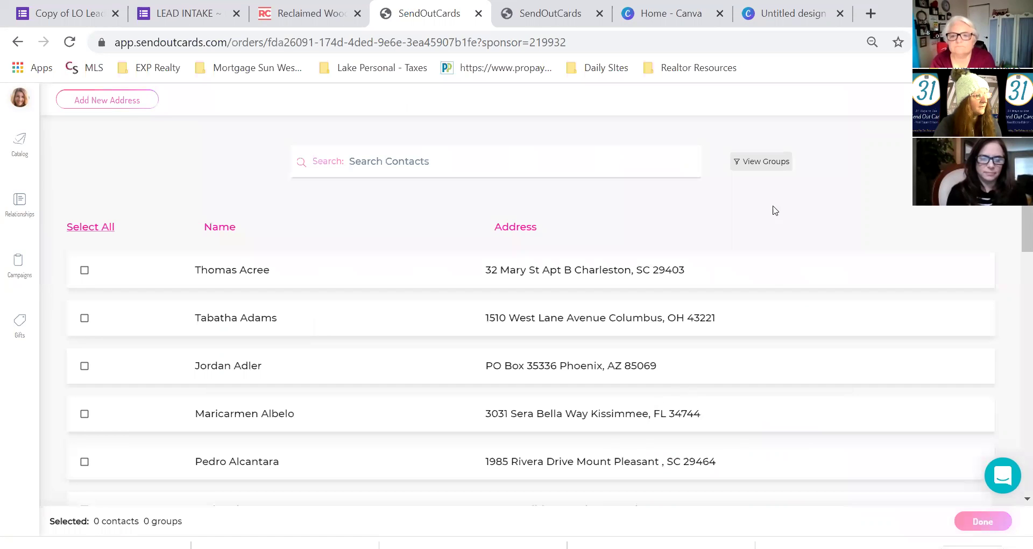
click(761, 162)
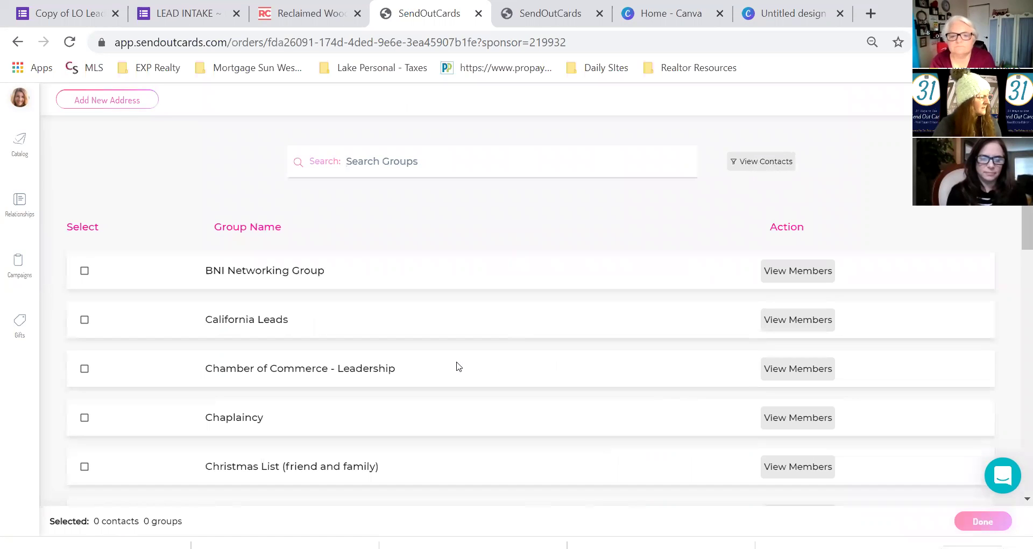
scroll(458, 366, down, 15)
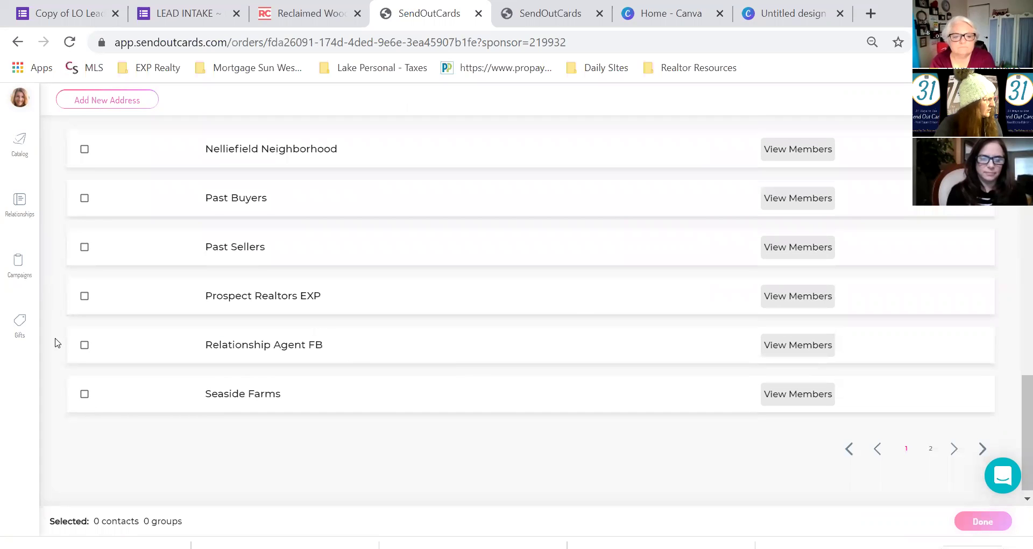
click(931, 449)
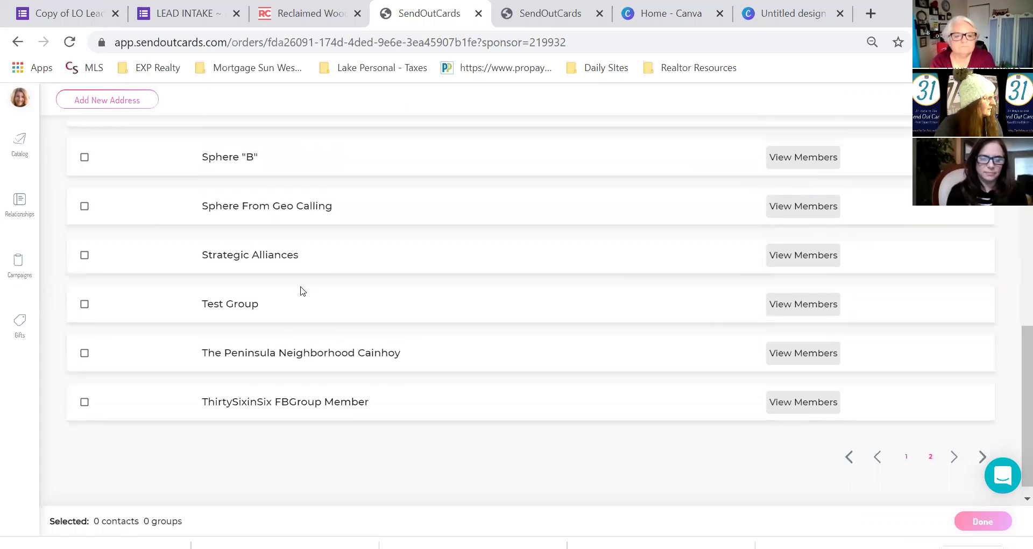
scroll(301, 290, up, 5)
scroll(303, 291, up, 4)
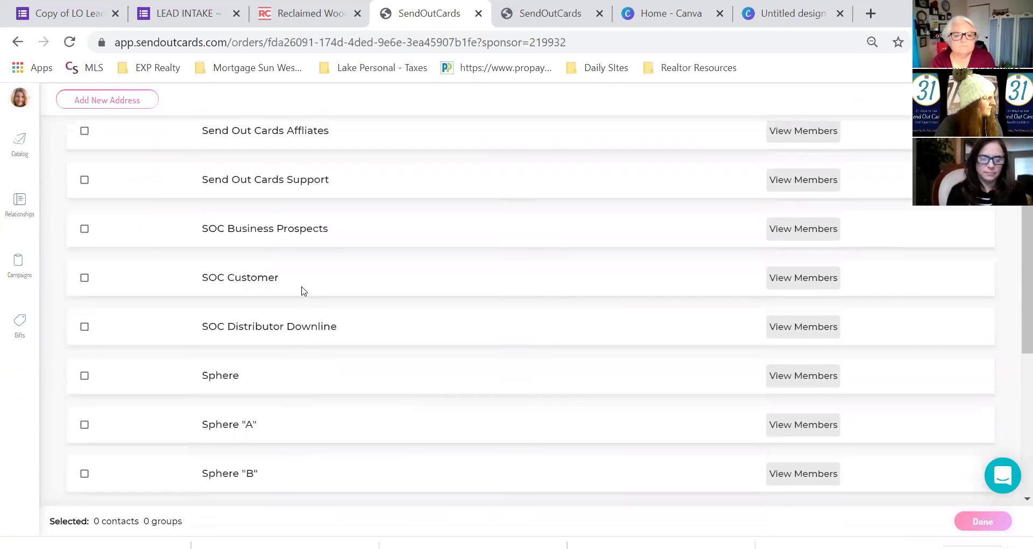
scroll(302, 290, down, 4)
scroll(479, 351, down, 2)
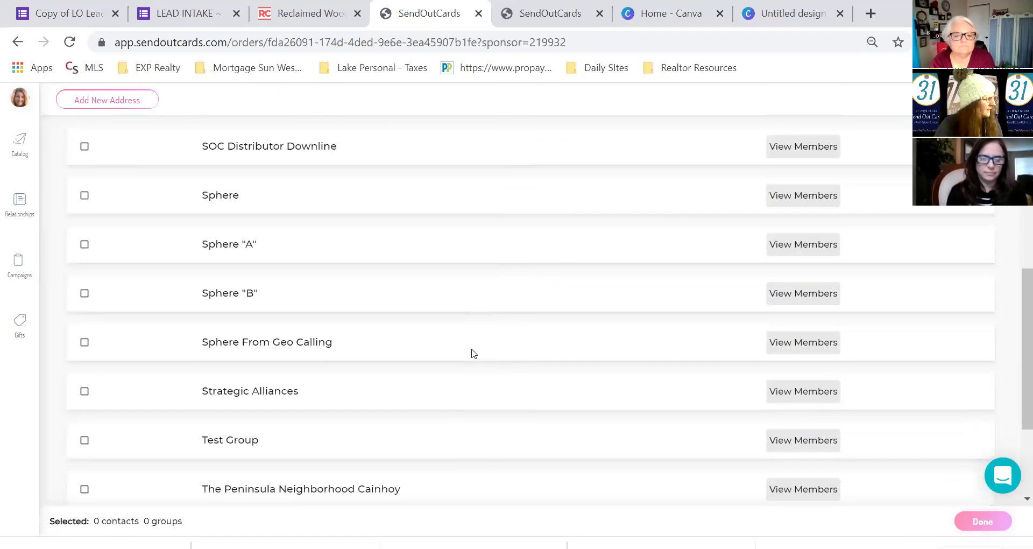
click(84, 241)
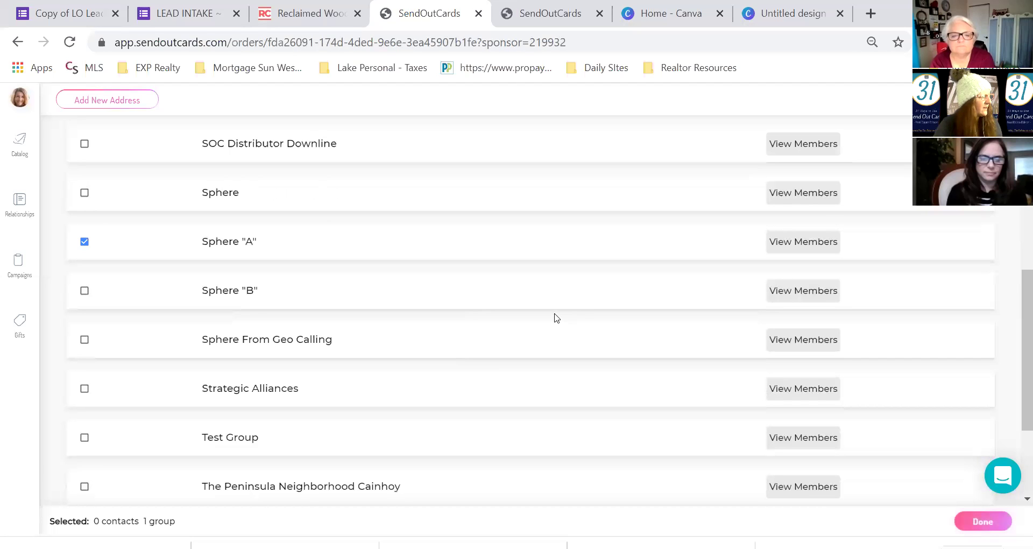
click(969, 526)
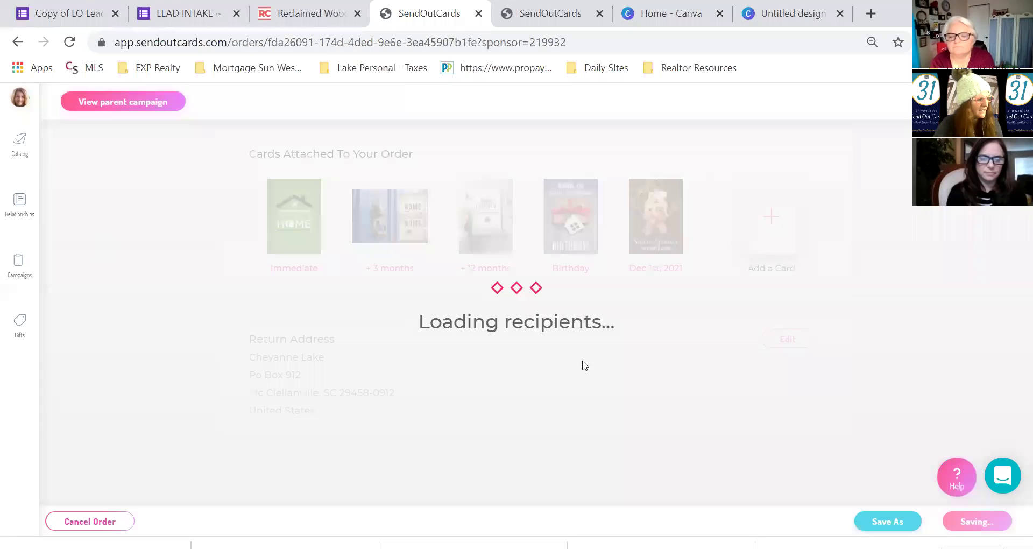
- Review the order's recipients and the cards and charges in the checkout, and close the checkout without sending
scroll(559, 355, down, 5)
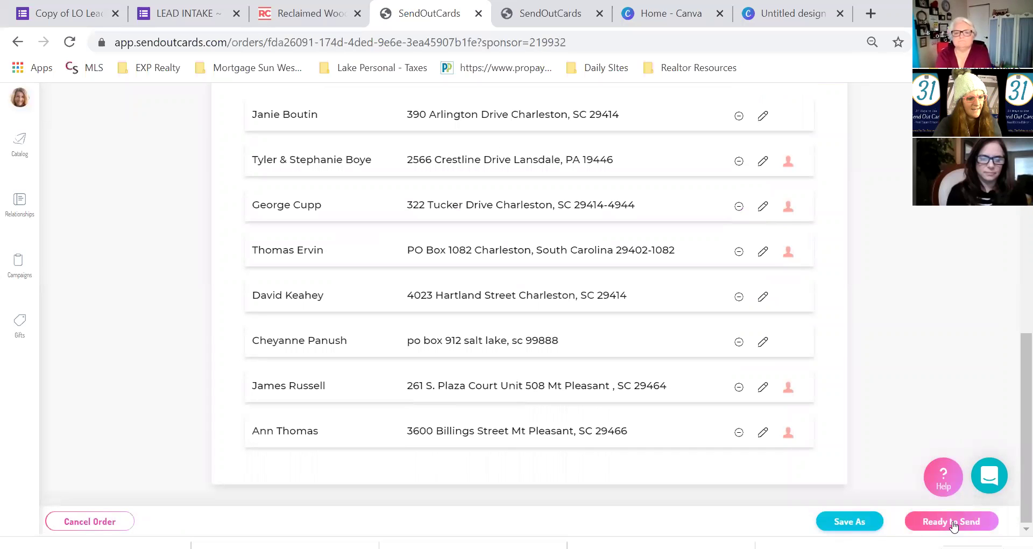
click(953, 523)
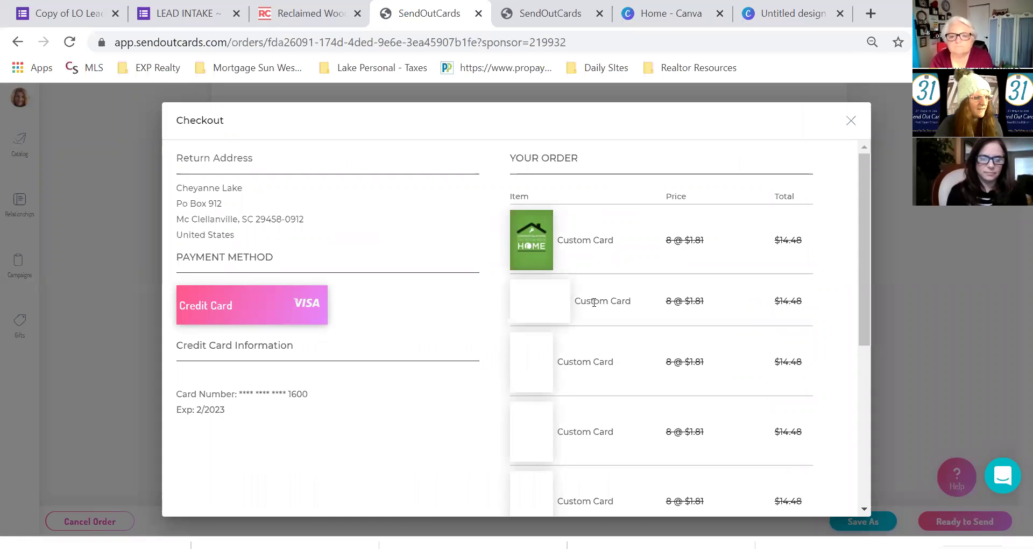
scroll(648, 226, down, 3)
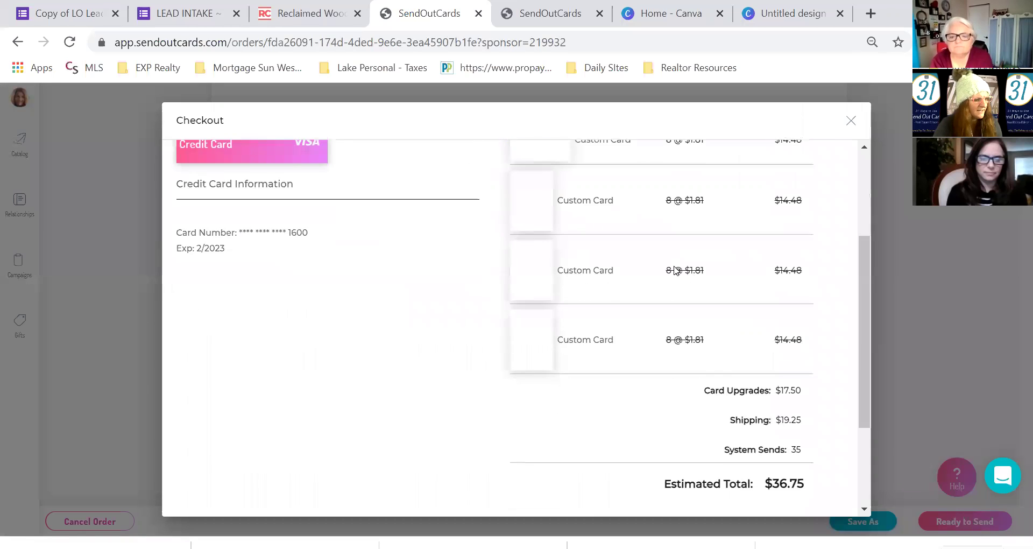
scroll(711, 328, down, 2)
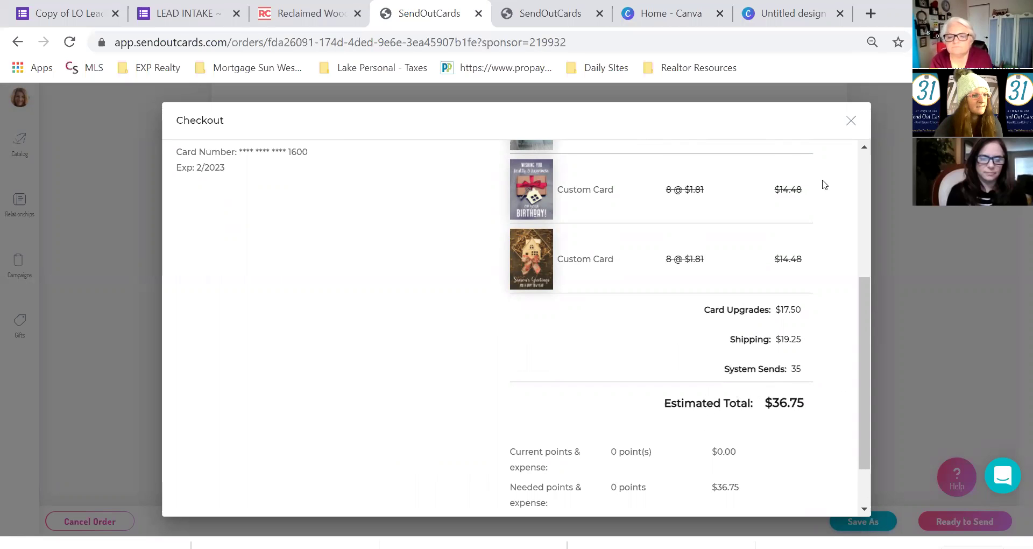
scroll(764, 389, down, 1)
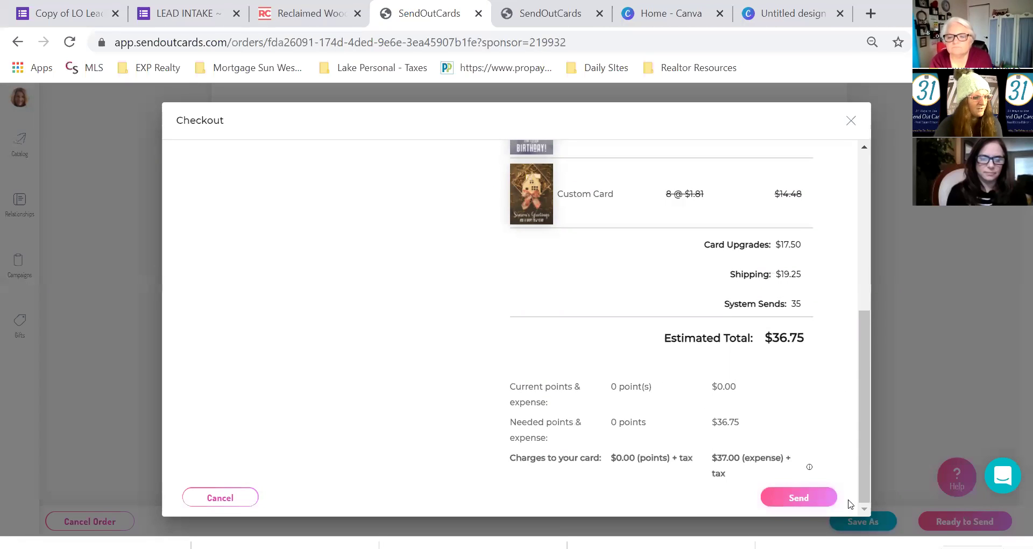
click(851, 120)
scroll(925, 358, up, 10)
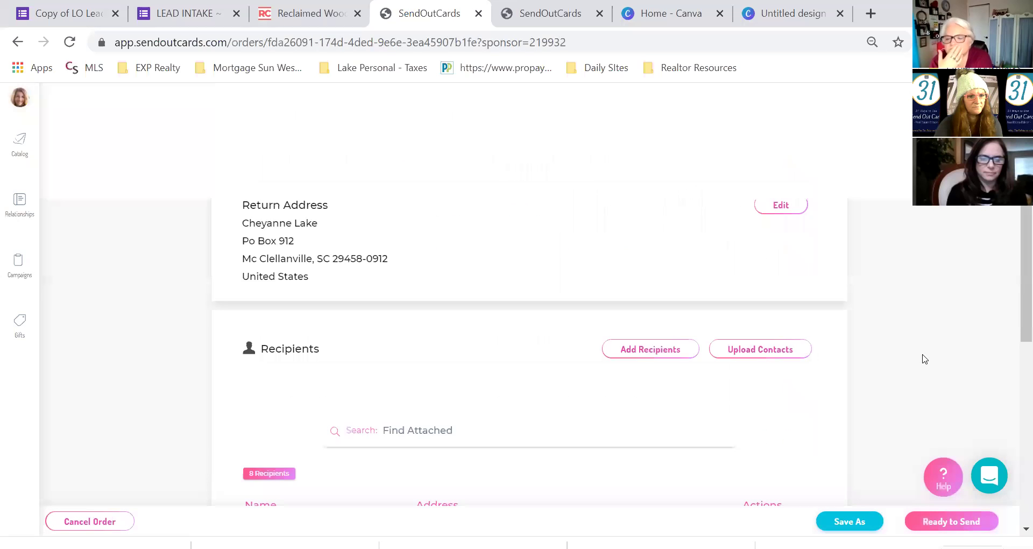